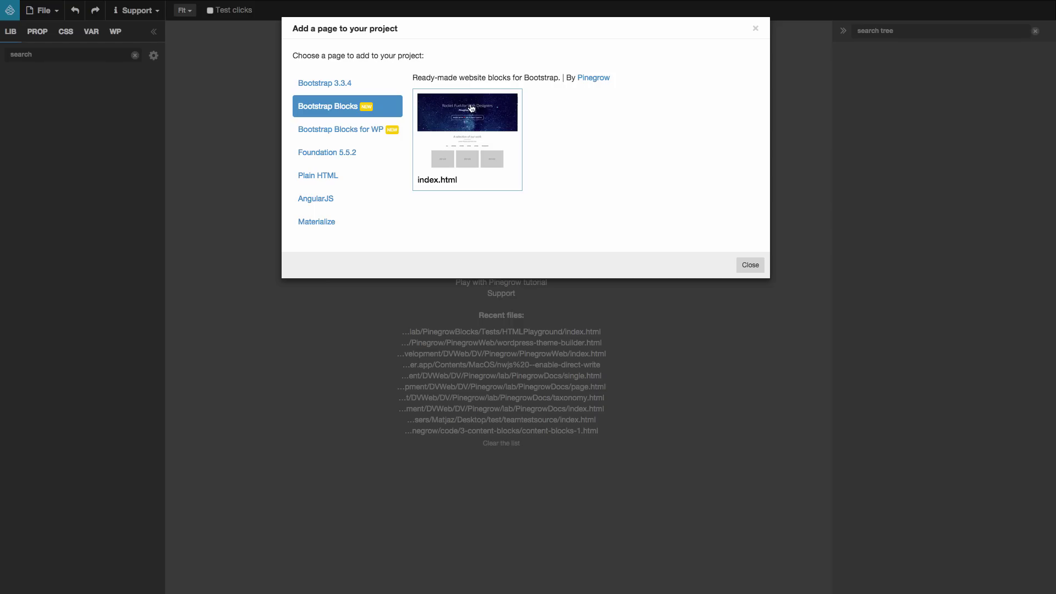
# Add the ready-made index.html page from Bootstrap Blocks to the project
pyautogui.click(365, 129)
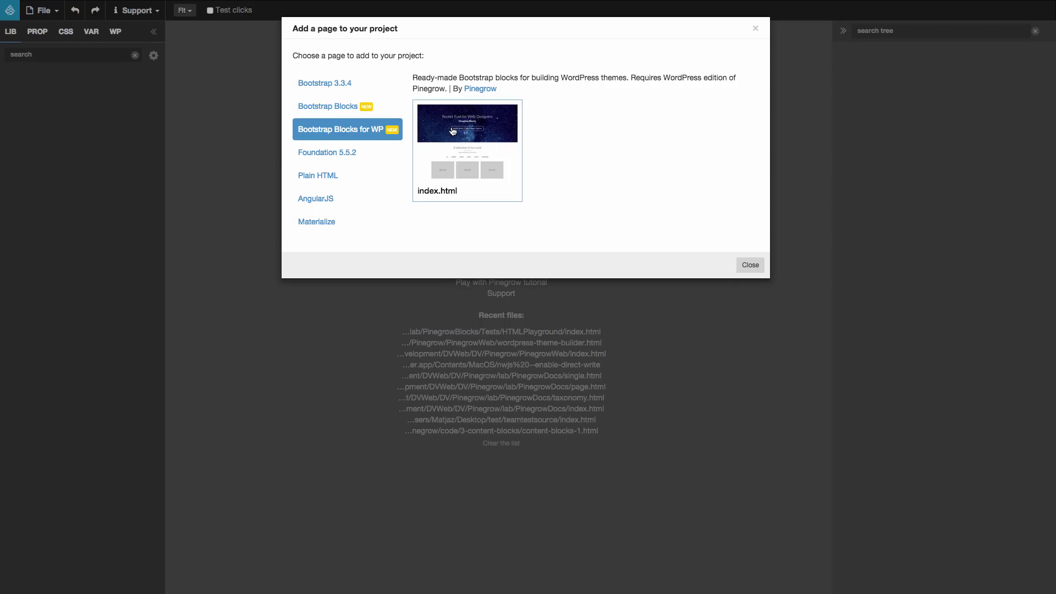
pyautogui.click(353, 110)
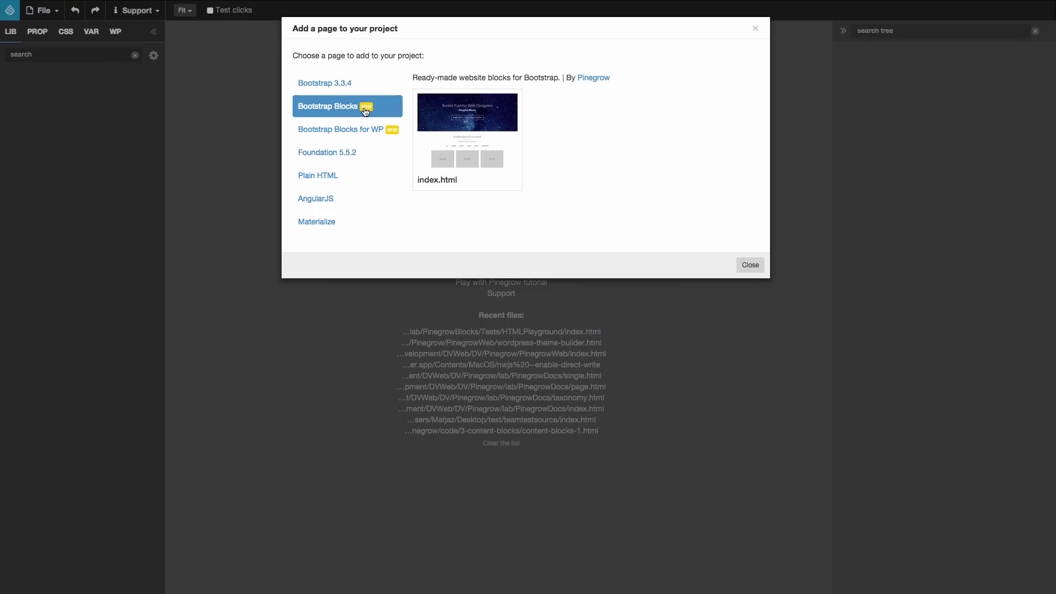
pyautogui.click(451, 115)
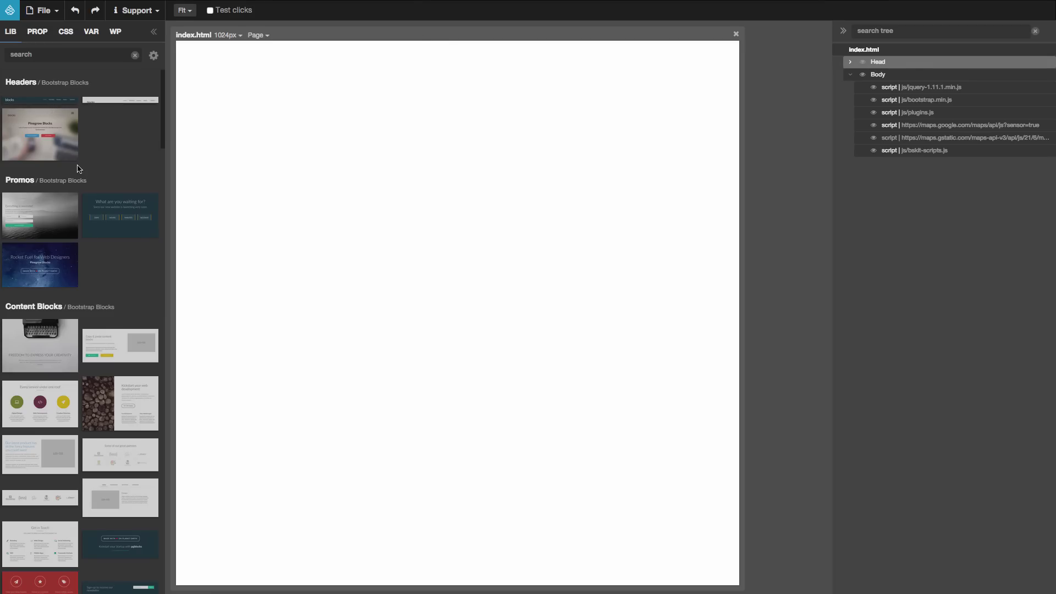
pyautogui.scroll(-5, 78, 172)
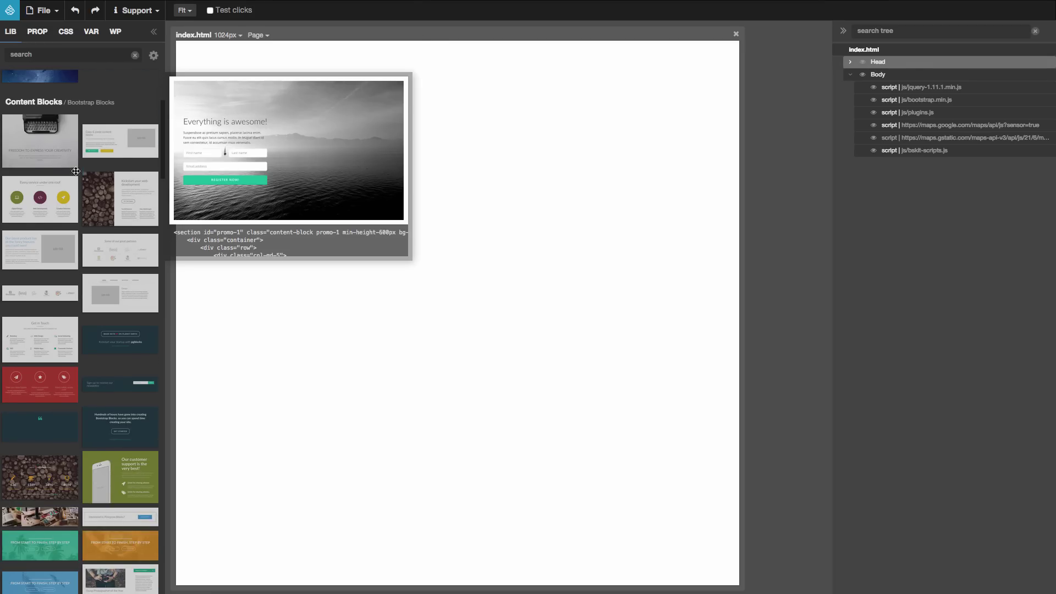
pyautogui.scroll(-15, 76, 172)
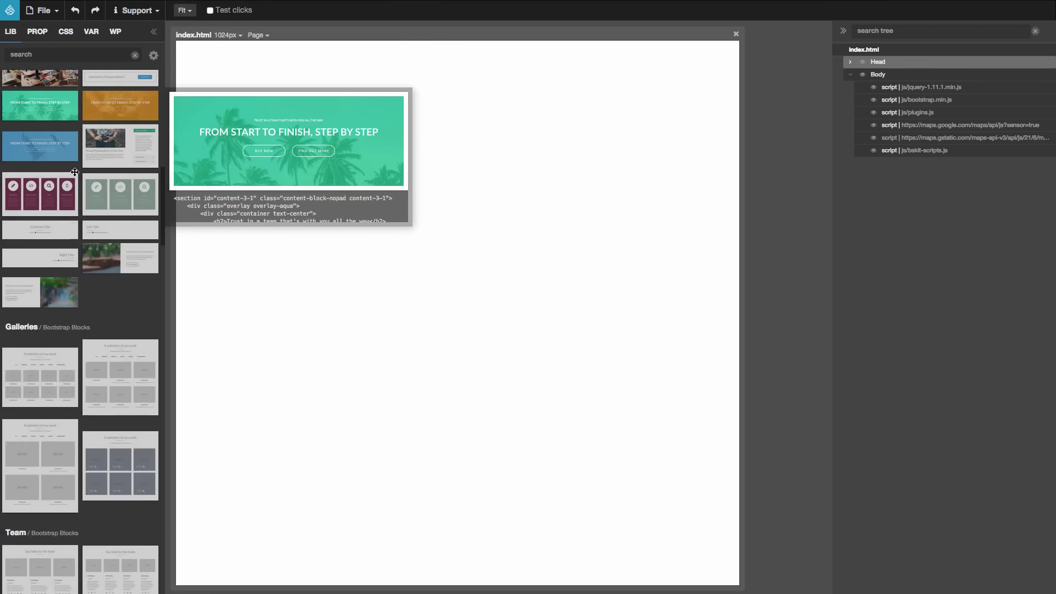
pyautogui.scroll(-6, 75, 172)
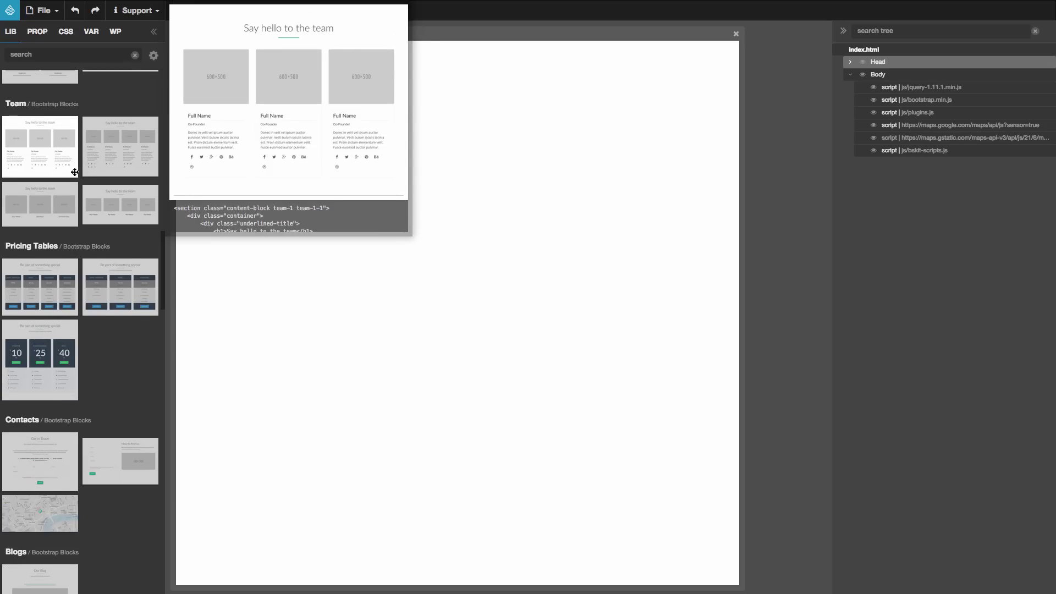
# Save the page as index.html in a new folder named Mysite inside Documents
pyautogui.click(49, 11)
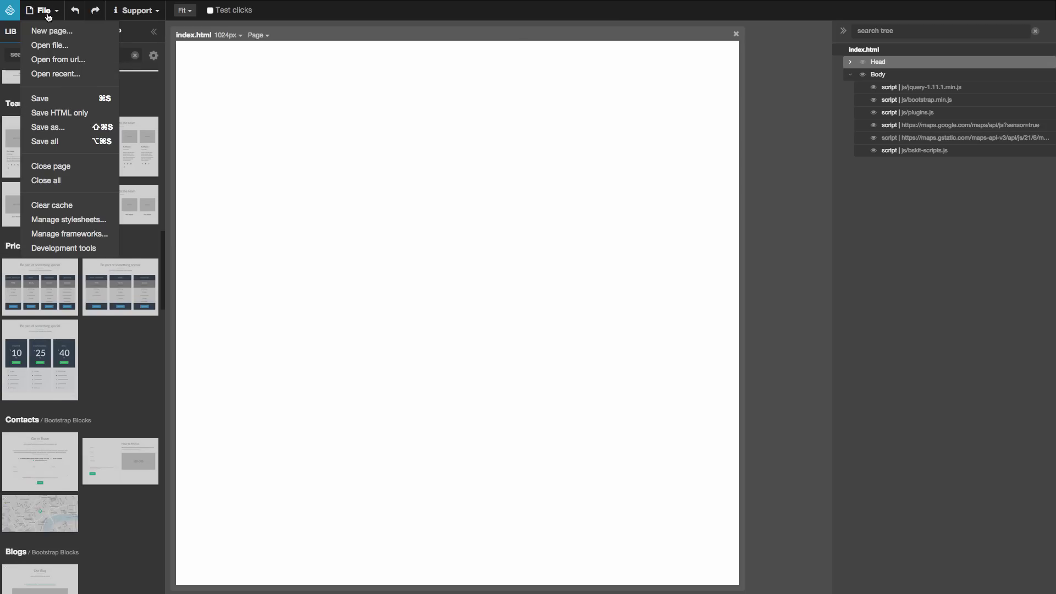
pyautogui.click(57, 99)
pyautogui.click(372, 182)
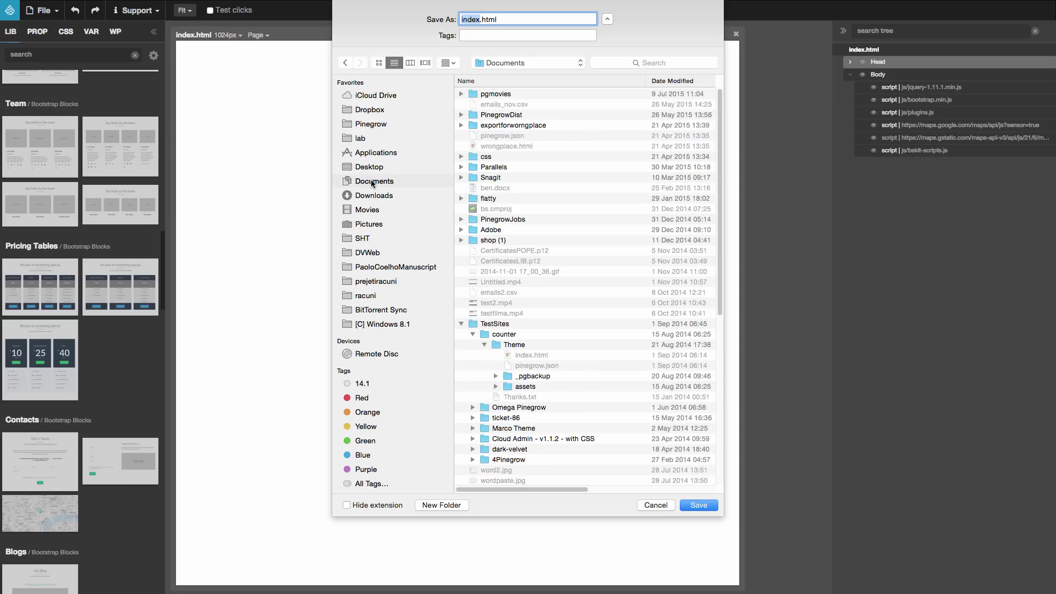
pyautogui.click(448, 504)
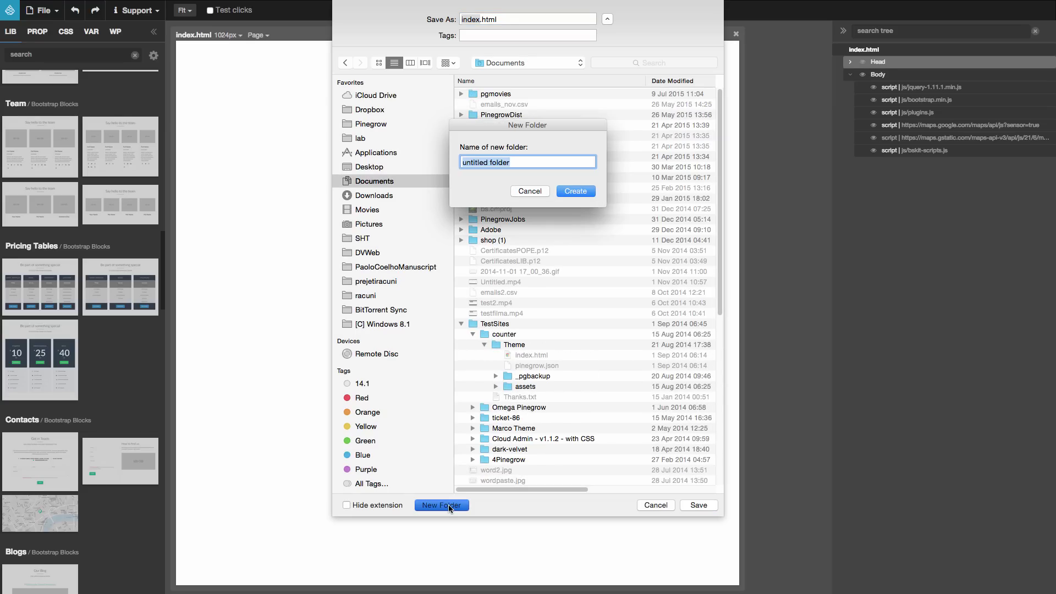
pyautogui.write('Mysite')
pyautogui.click(572, 194)
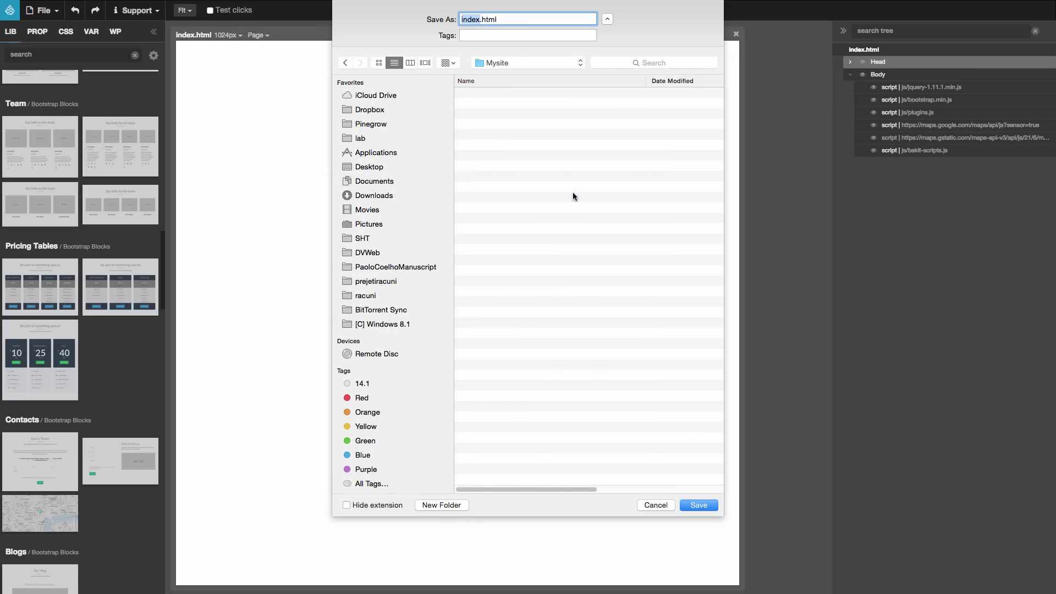
pyautogui.click(694, 506)
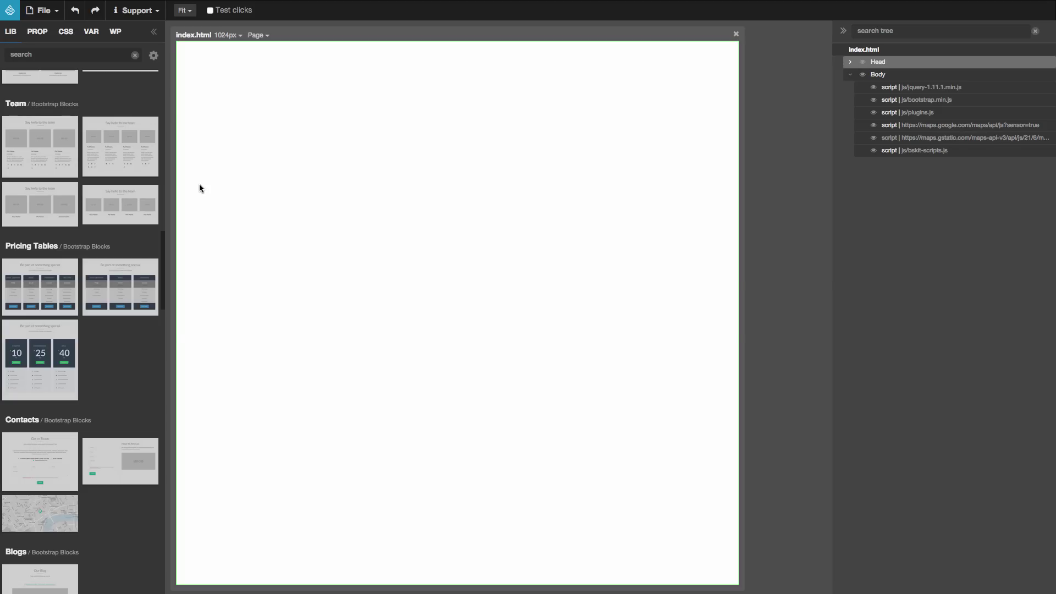
# Switch to Finder and copy the eight photos from city-sunset-sunrise-lens-flare-small.jpg through city-sunset-sunrise-lens-flare.jpg into Mysite's images folder
pyautogui.press('super+Tab')
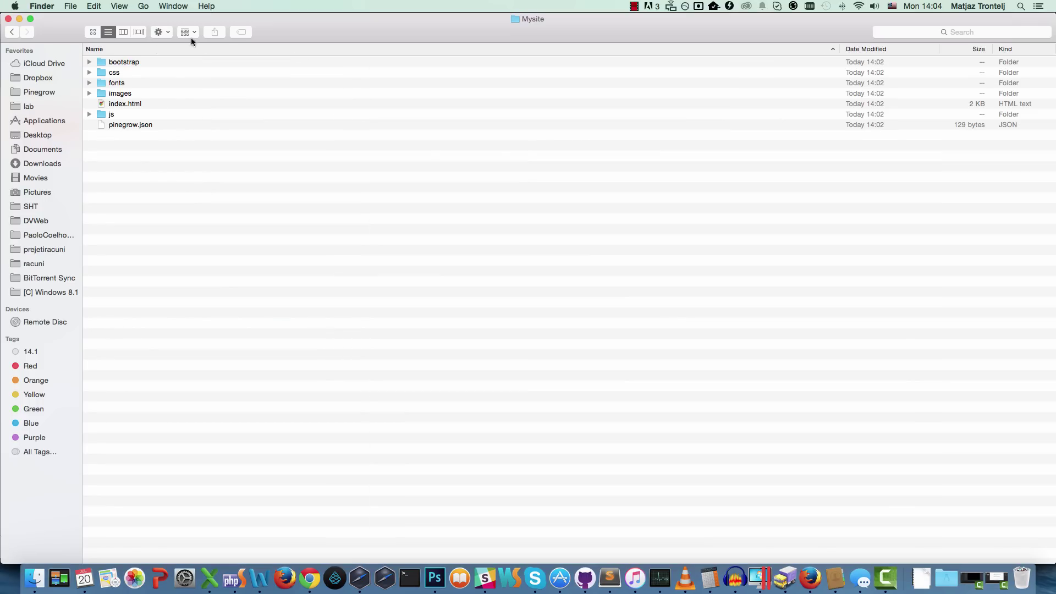
pyautogui.click(182, 6)
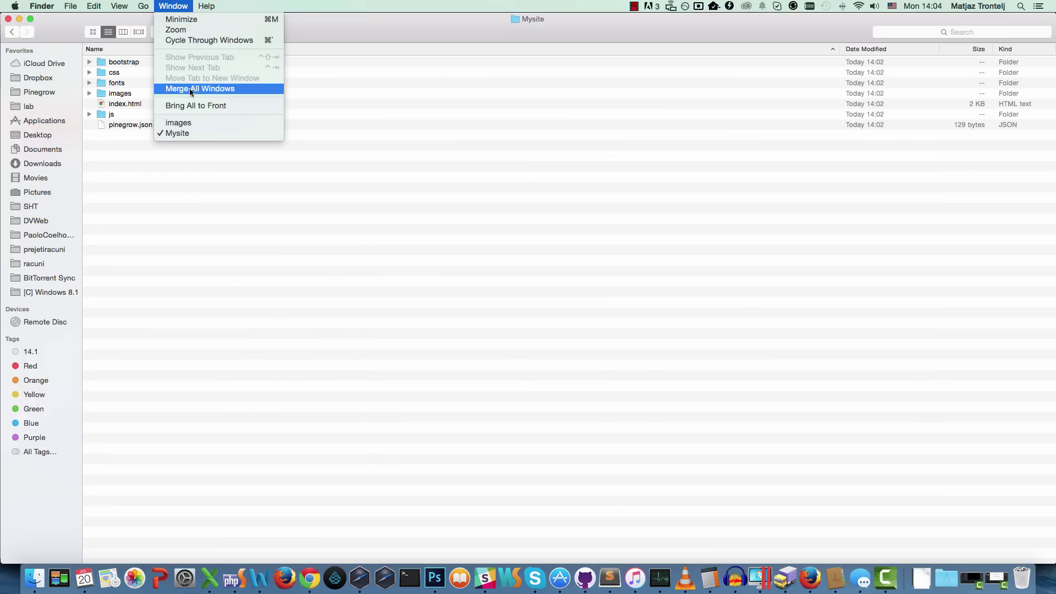
pyautogui.click(191, 121)
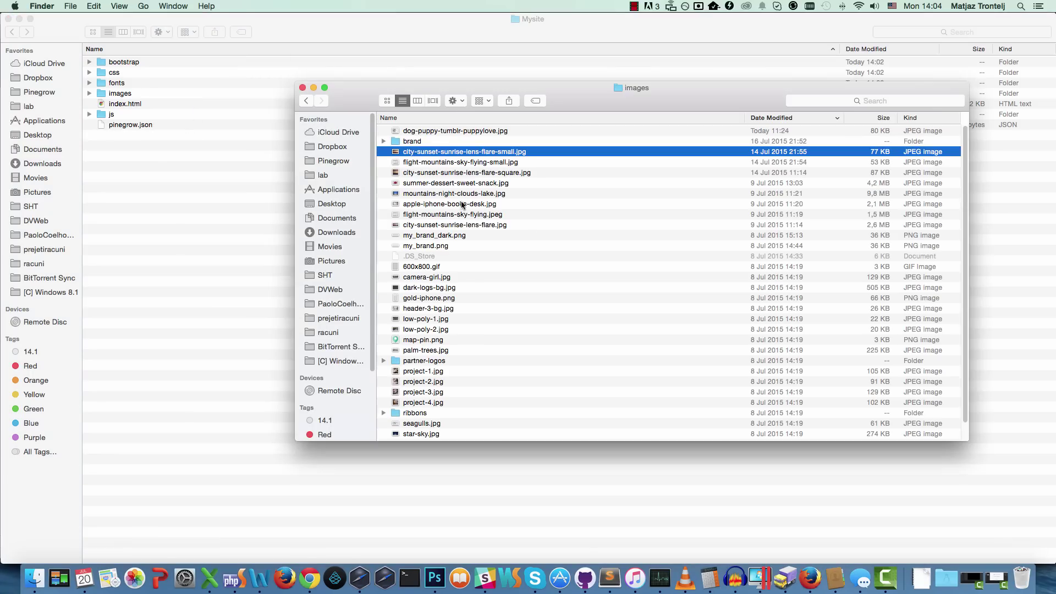
pyautogui.keyDown('shift'); pyautogui.click(483, 224); pyautogui.keyUp('shift')
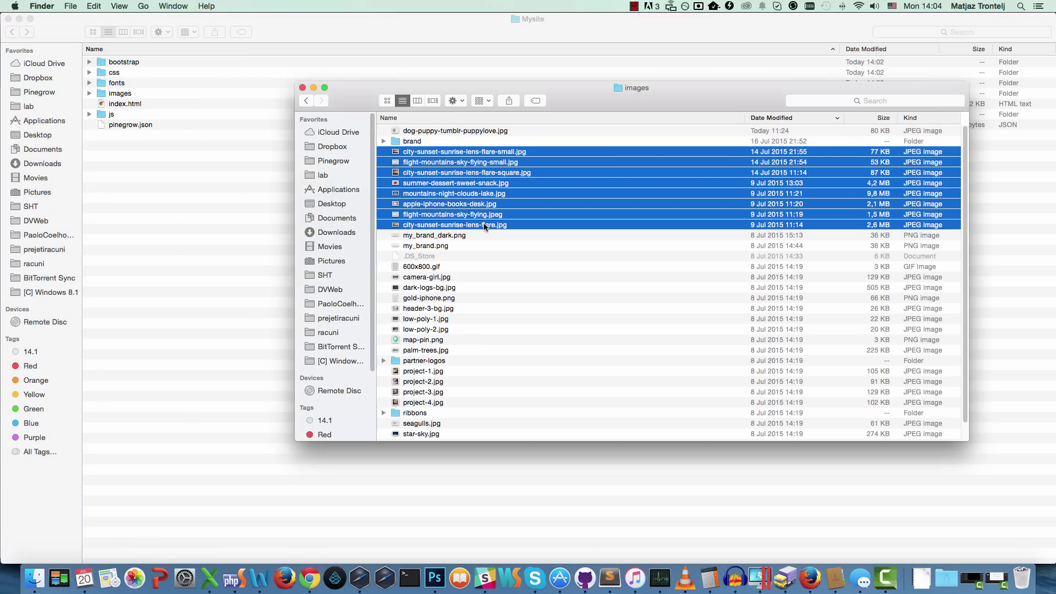
pyautogui.click(120, 96)
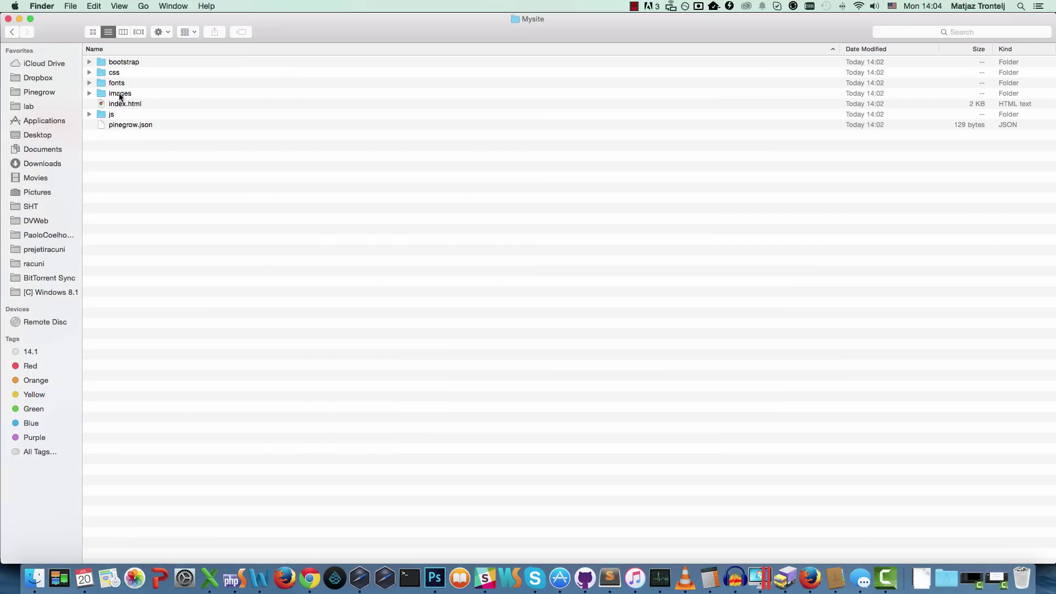
pyautogui.doubleClick(120, 95)
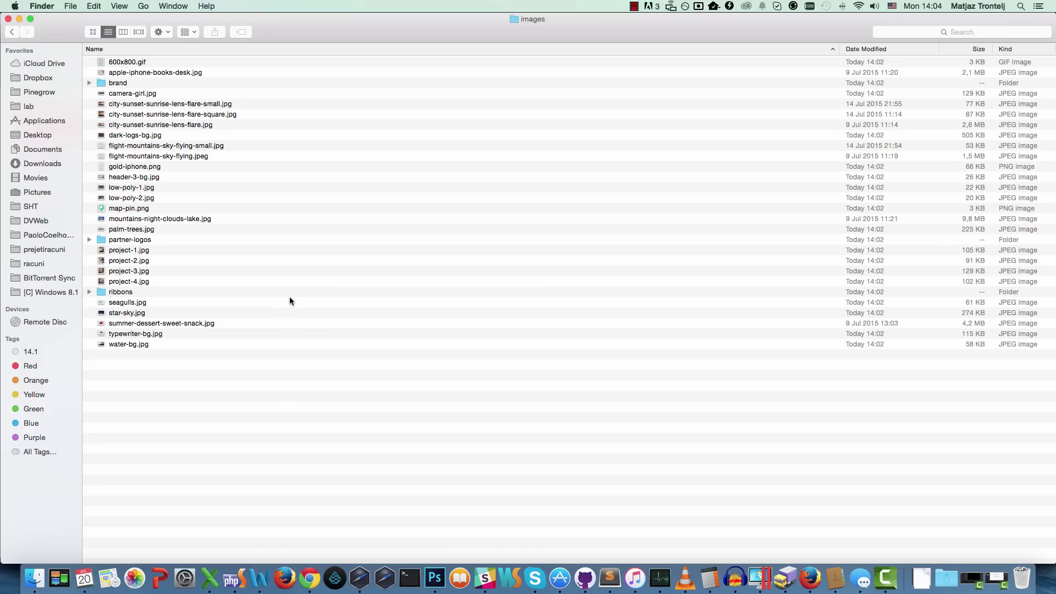
# Switch back to Pinegrow and place the dark "blocks" navigation header at the start of the empty page
pyautogui.press('super+Tab')
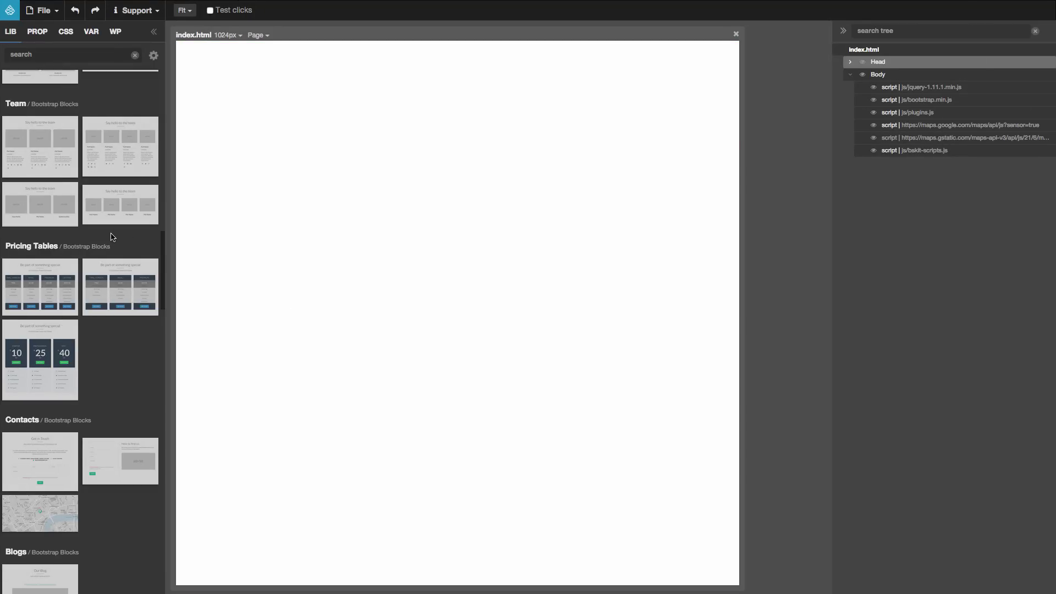
pyautogui.scroll(15, 110, 236)
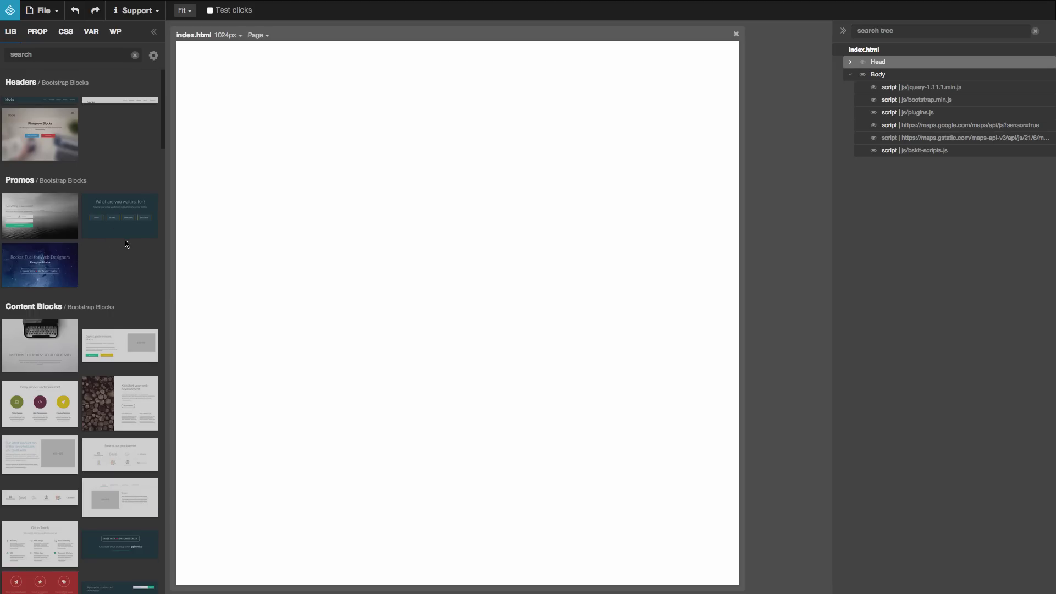
pyautogui.moveTo(37, 100)
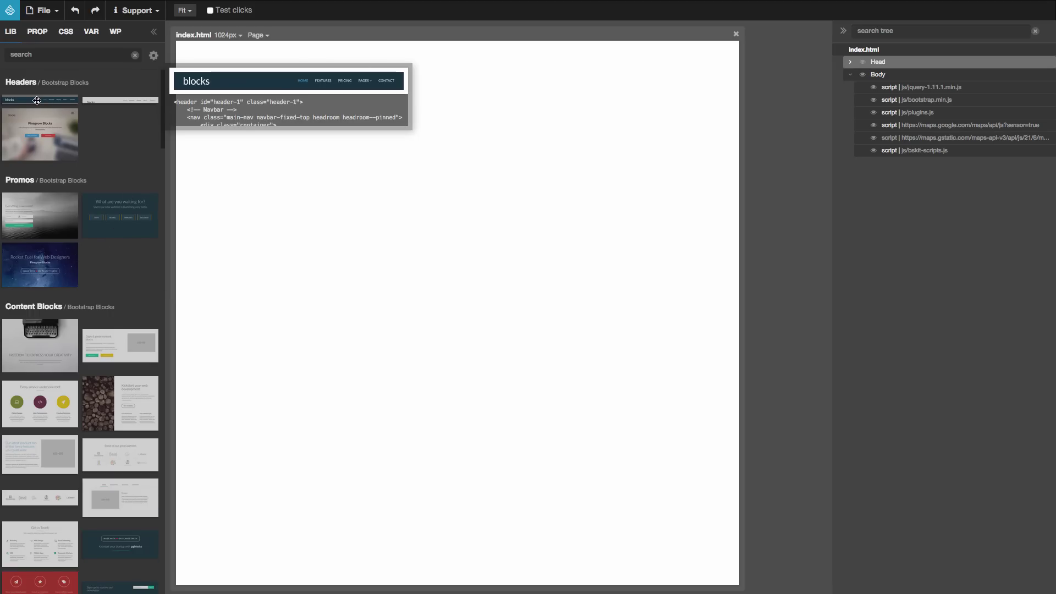
pyautogui.moveTo(36, 101); pyautogui.dragTo(208, 69)
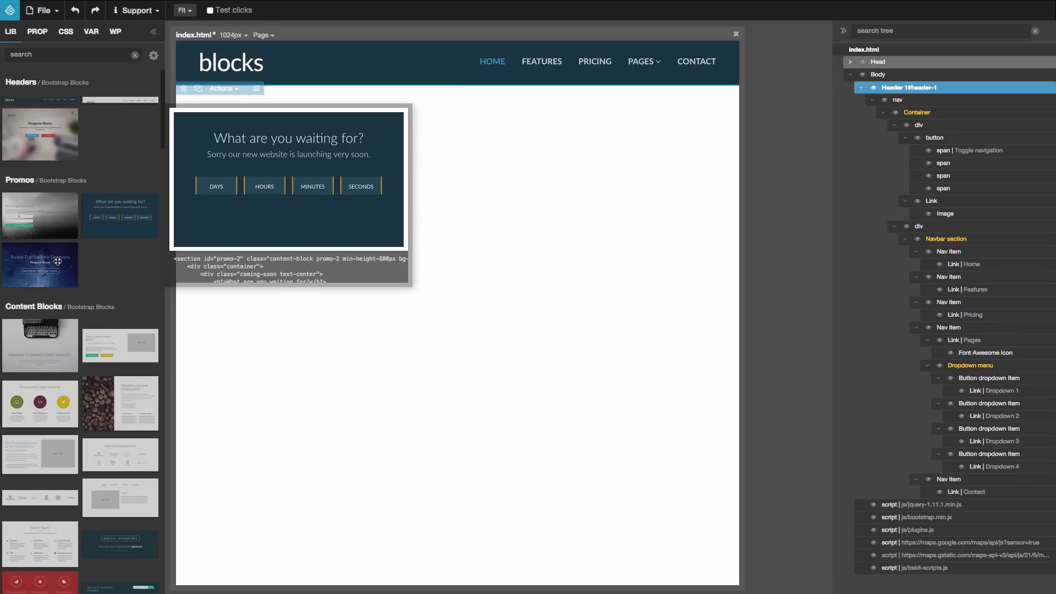
# Add the starry "Rocket Fuel for Web Designers" promo below the header, followed by the "Every service under one roof" block
pyautogui.moveTo(40, 264); pyautogui.dragTo(244, 154)
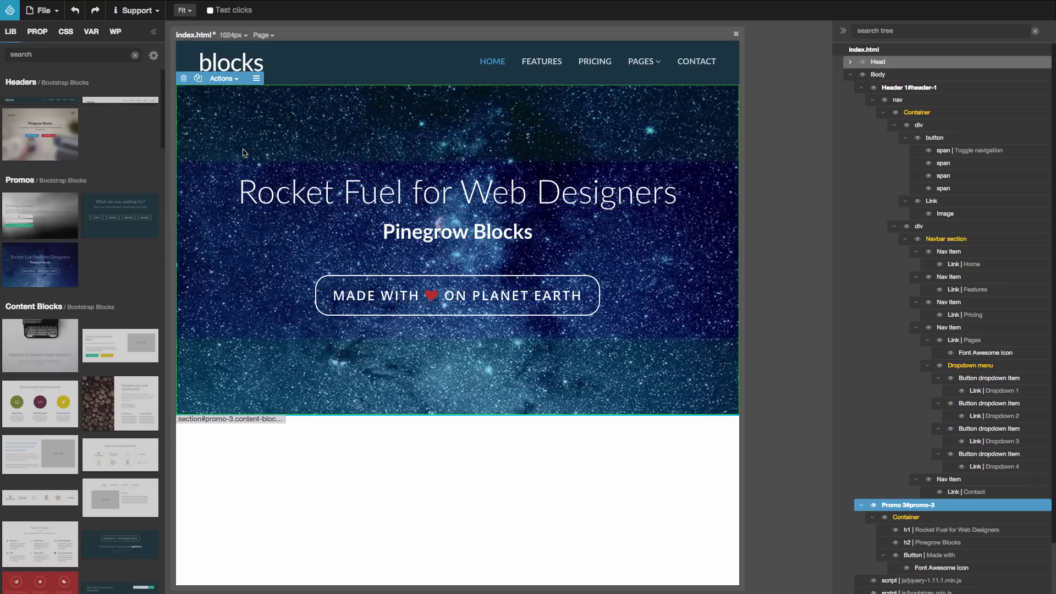
pyautogui.scroll(-2, 90, 194)
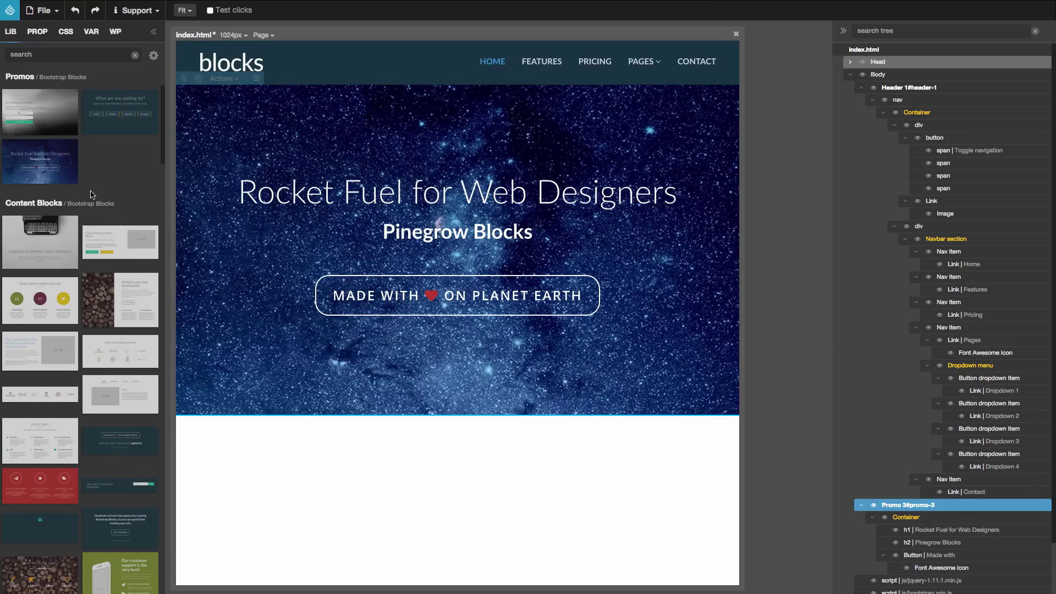
pyautogui.scroll(-1, 87, 197)
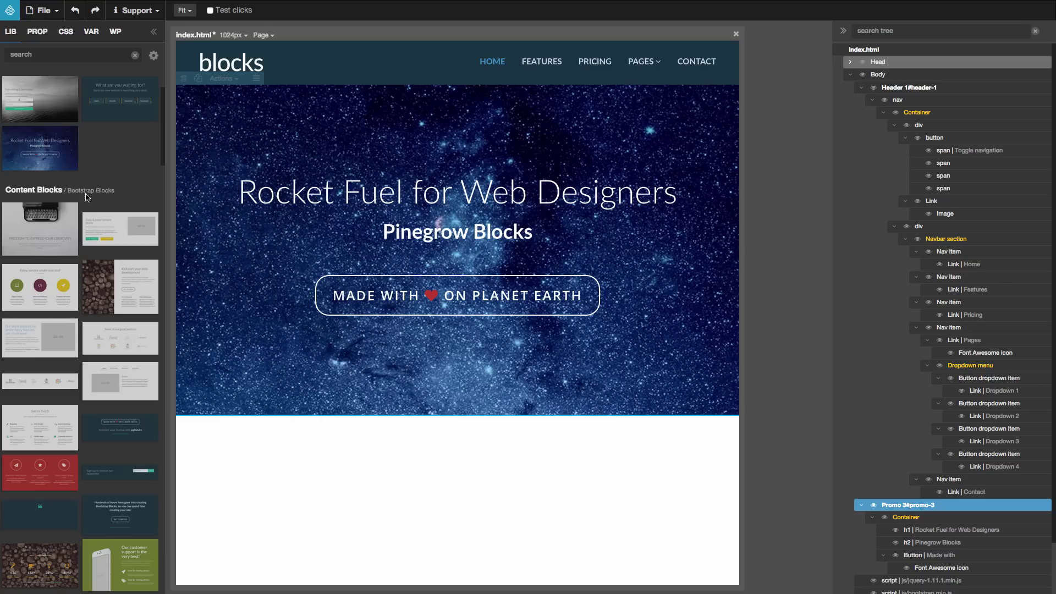
pyautogui.scroll(-3, 87, 197)
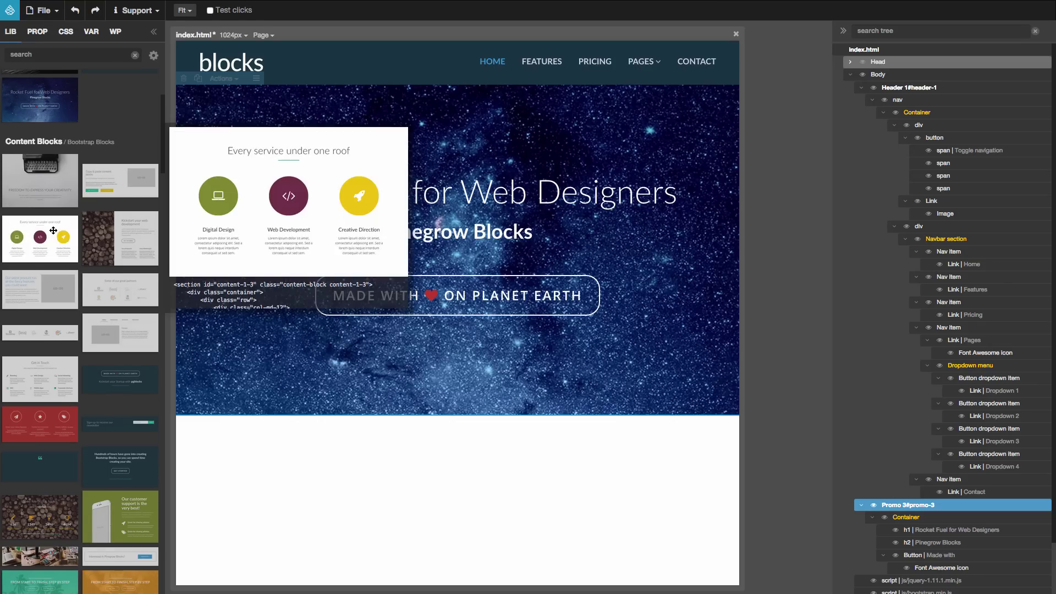
pyautogui.moveTo(158, 294); pyautogui.dragTo(292, 443)
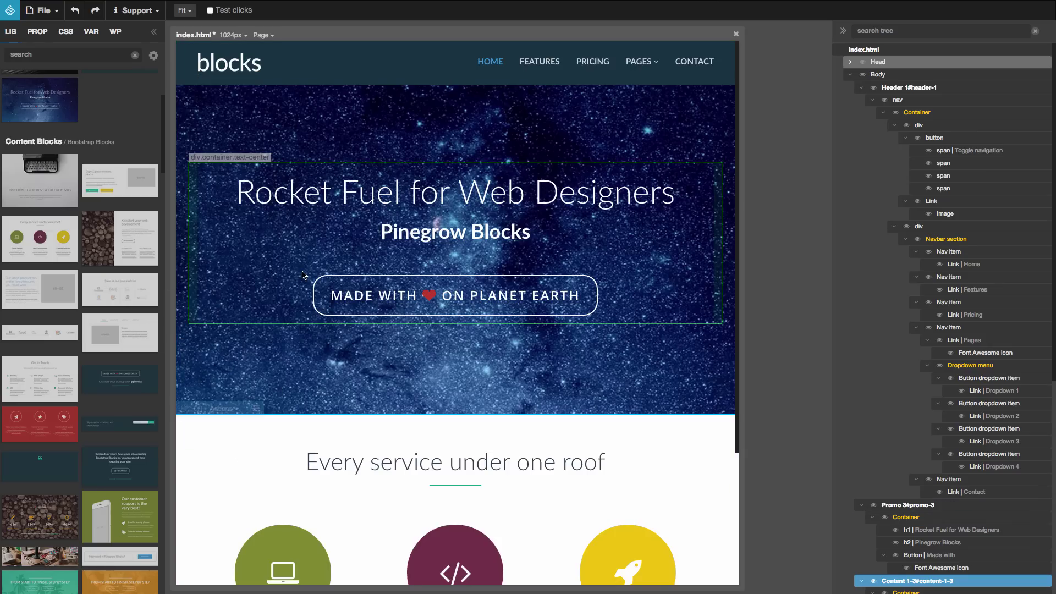
# Add the "Get in Touch" feature block below the services, followed by the "Some fun facts & figures" counter block
pyautogui.scroll(-3, 302, 274)
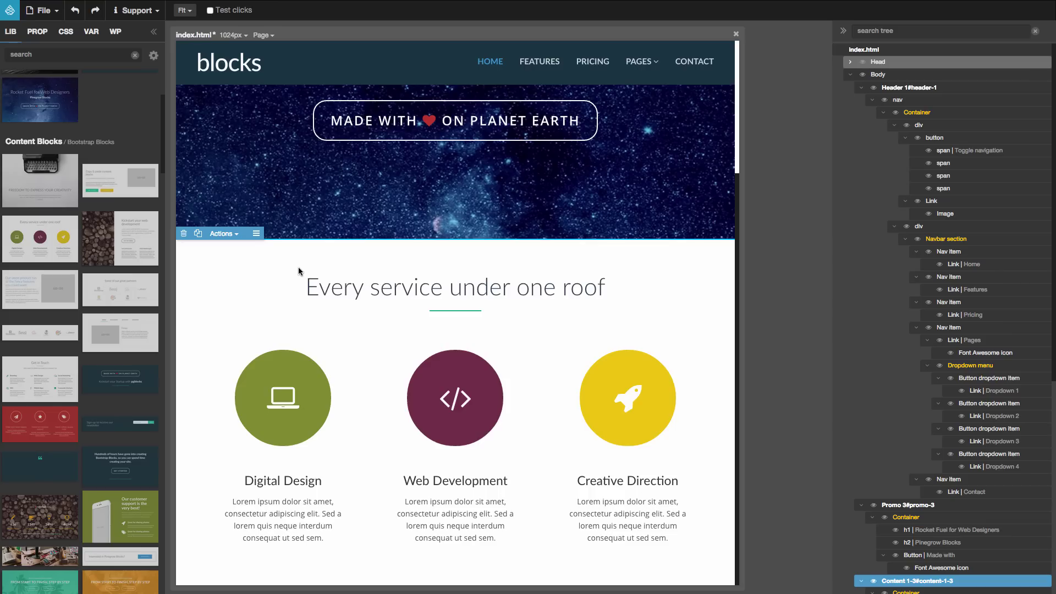
pyautogui.scroll(-12, 110, 236)
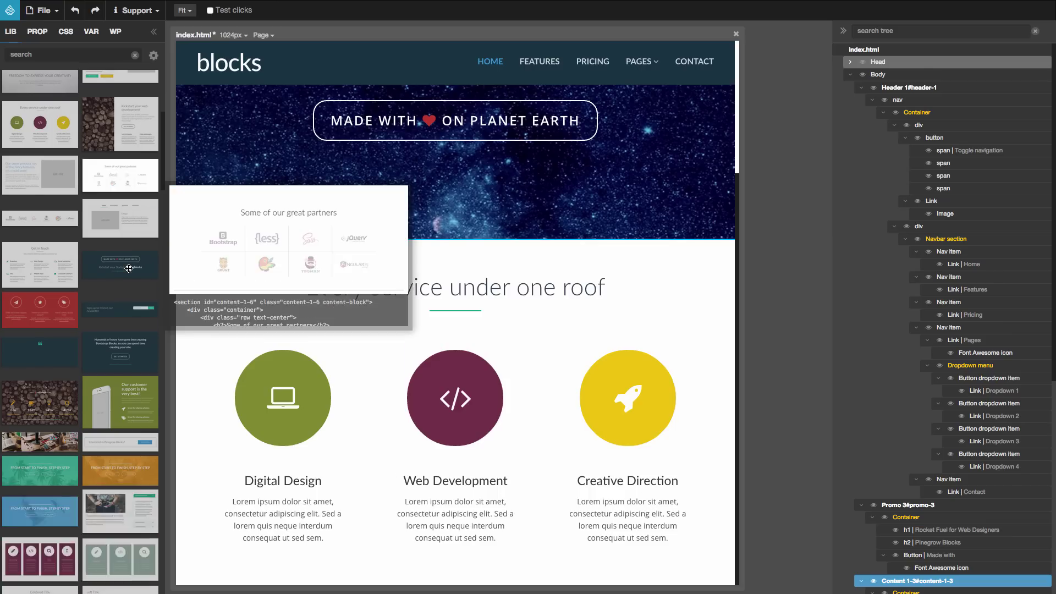
pyautogui.moveTo(36, 156); pyautogui.dragTo(390, 521)
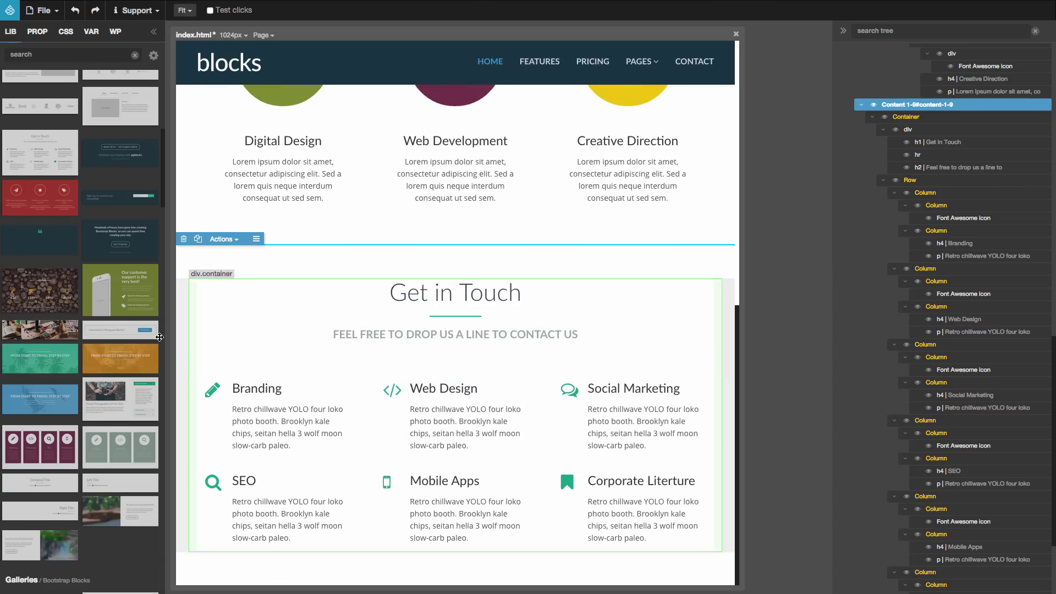
pyautogui.moveTo(66, 303); pyautogui.dragTo(326, 549)
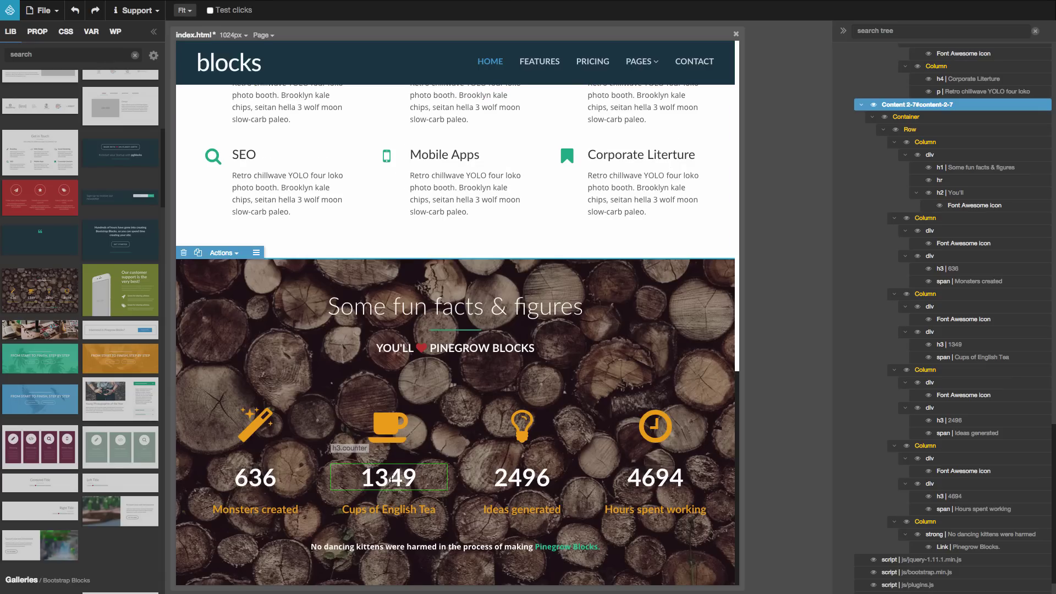
# Add the dark testimonial quote block below the counters, followed by the three-column "Say hello to the team" block with descriptions
pyautogui.moveTo(40, 238); pyautogui.dragTo(350, 548)
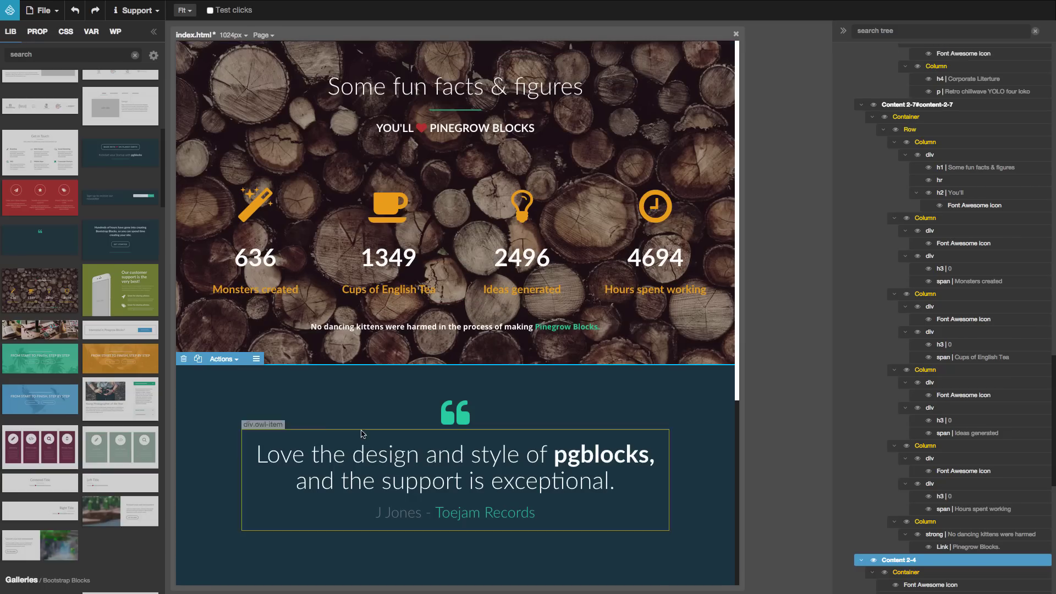
pyautogui.scroll(-3, 117, 386)
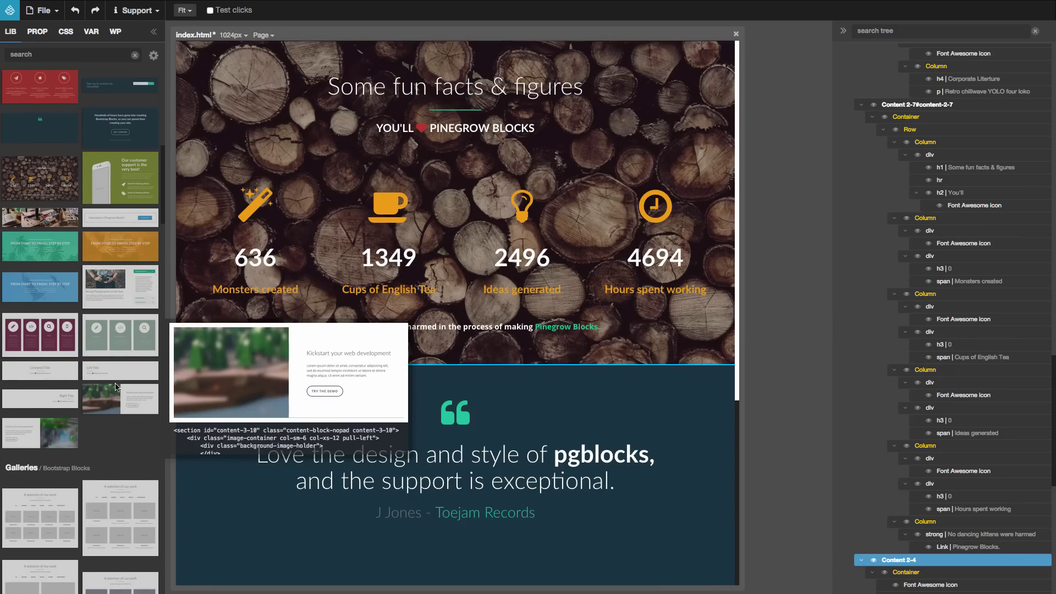
pyautogui.scroll(-8, 116, 386)
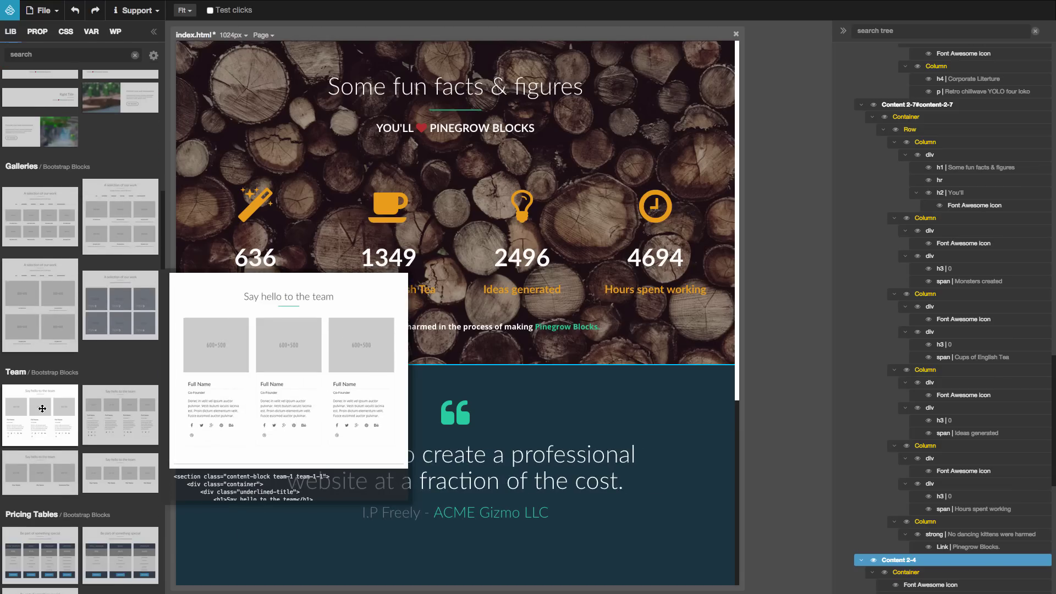
pyautogui.moveTo(42, 408); pyautogui.dragTo(321, 558)
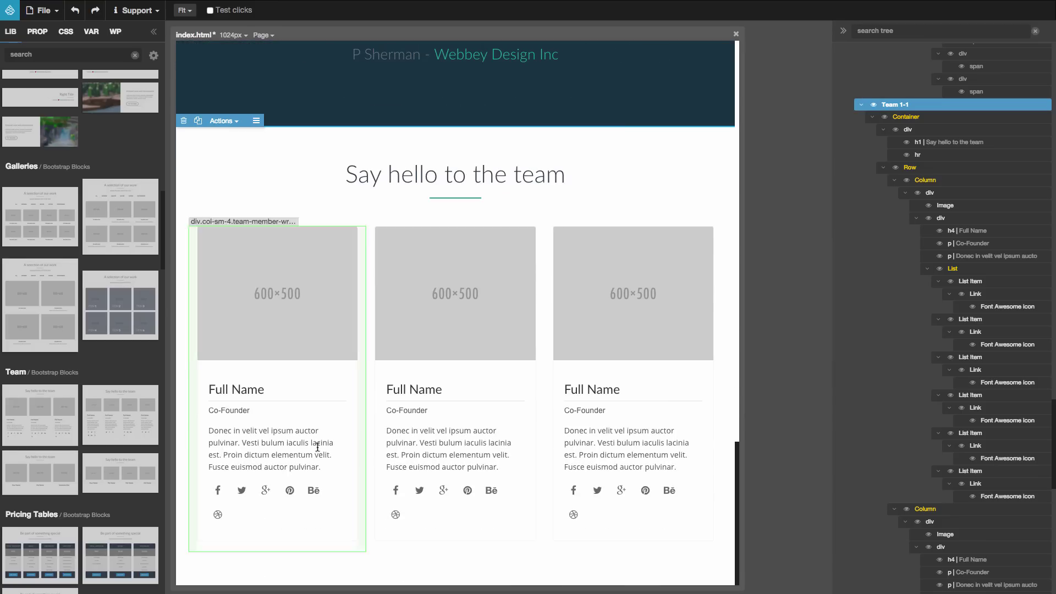
# Add the "Get in Touch" contact block with address details and message form below the team section
pyautogui.scroll(-6, 132, 424)
pyautogui.scroll(-3, 132, 425)
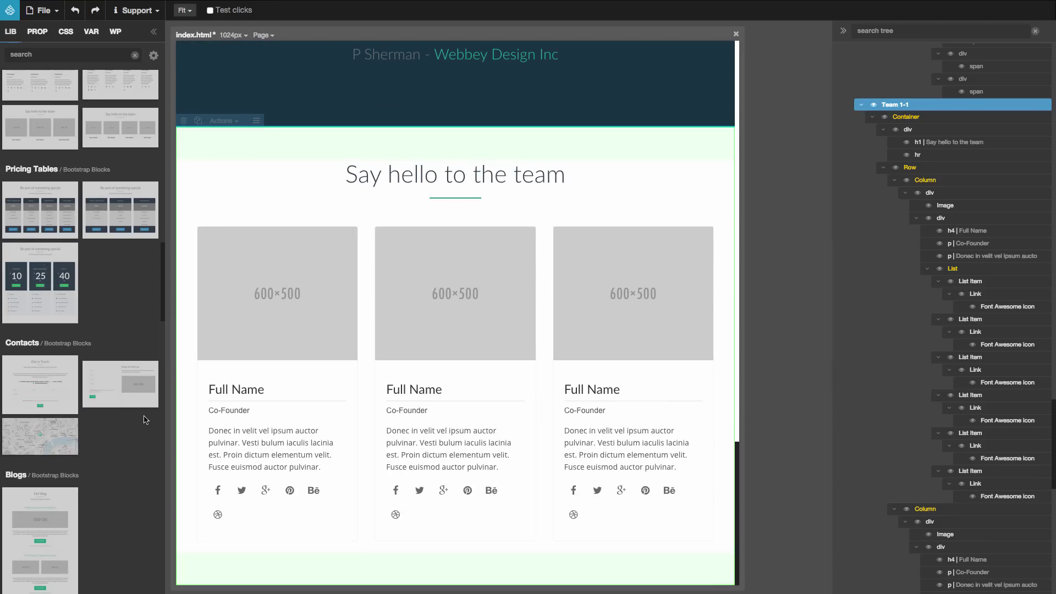
pyautogui.moveTo(50, 388); pyautogui.dragTo(280, 542)
# Add the dark "blocks" footer with Shortcuts and Legal Stuff links below the contact form, followed by the black copyright bar
pyautogui.scroll(-3, 372, 463)
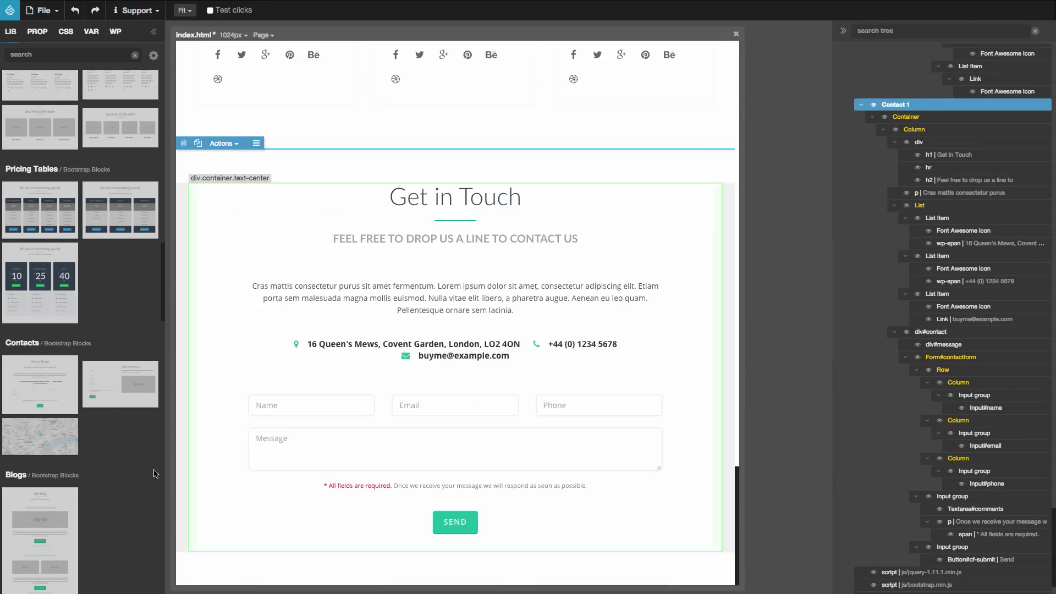
pyautogui.scroll(-6, 85, 466)
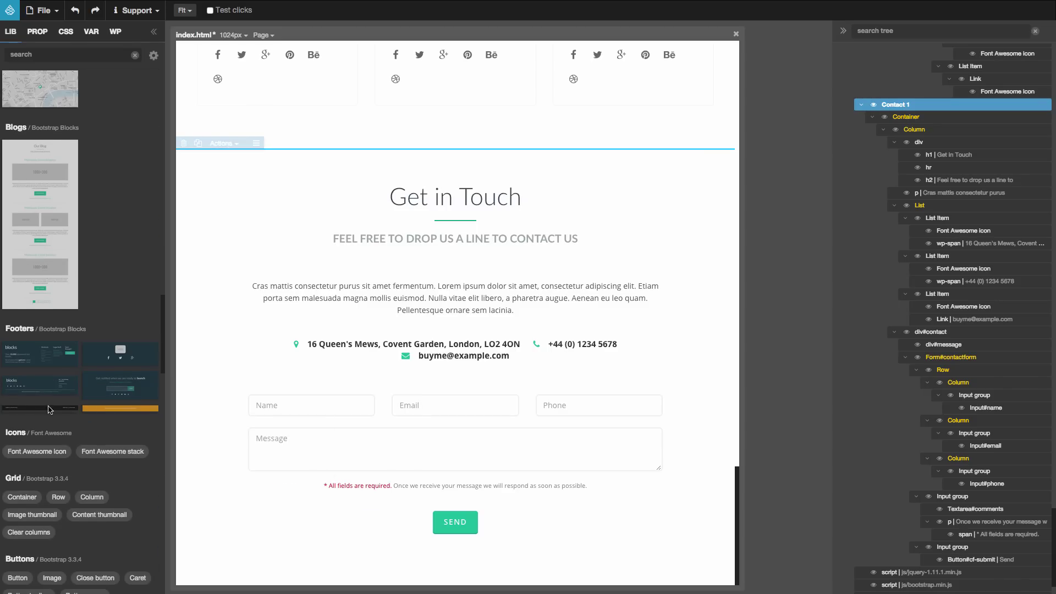
pyautogui.moveTo(27, 356); pyautogui.dragTo(354, 472)
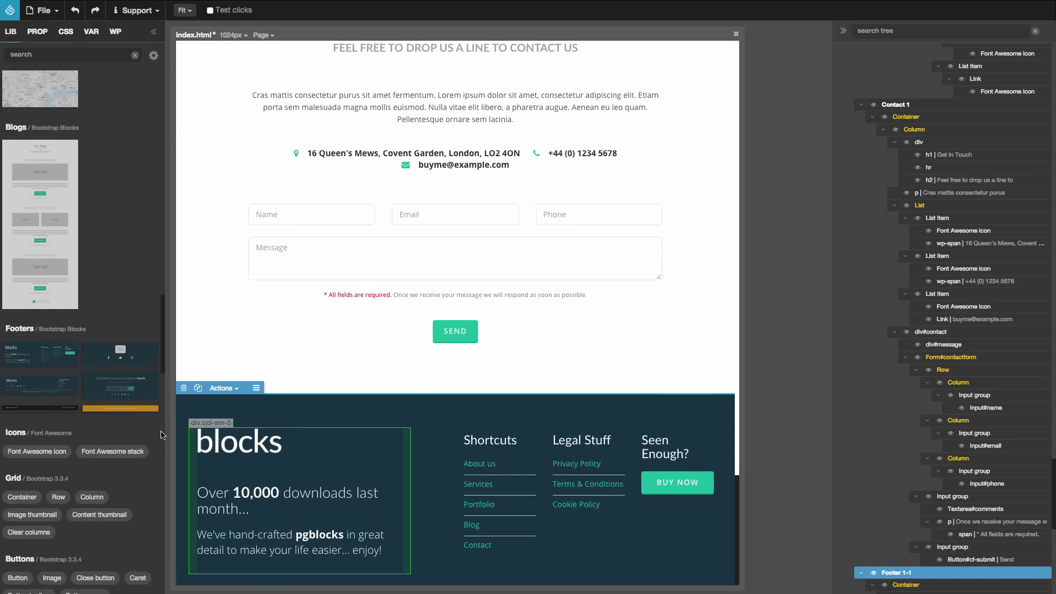
pyautogui.moveTo(30, 410); pyautogui.dragTo(283, 578)
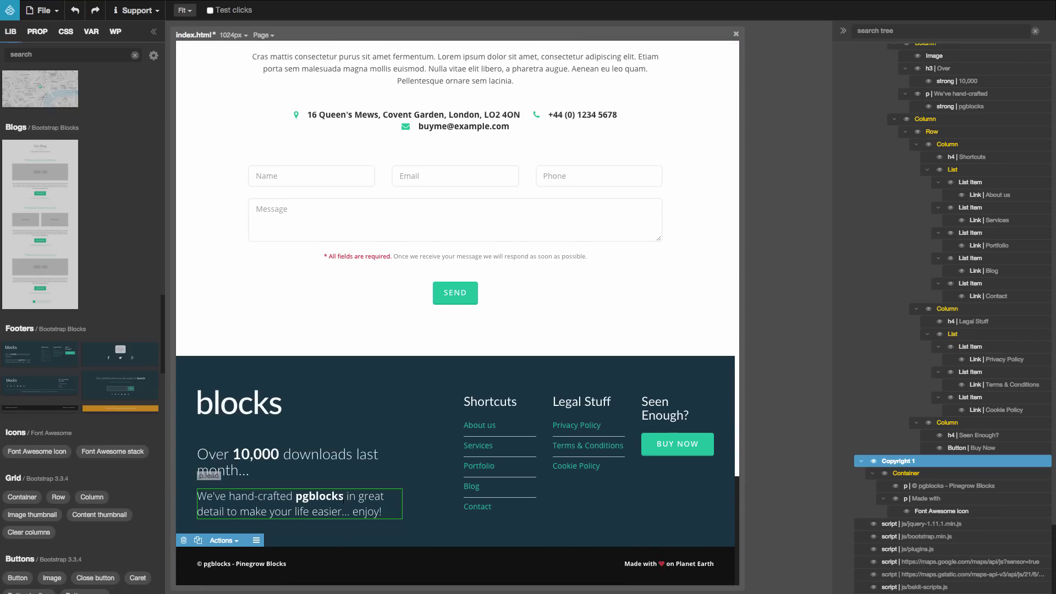
# Collapse every page section from Header 1 through Footer 1-1 in the element tree
pyautogui.click(183, 12)
pyautogui.click(194, 100)
pyautogui.scroll(15, 341, 297)
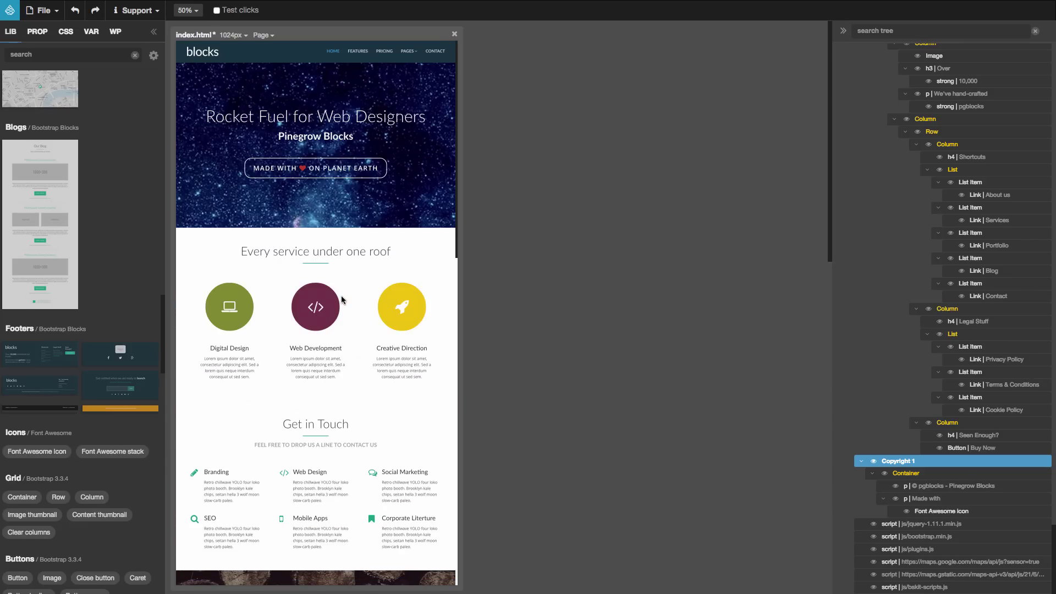
pyautogui.scroll(15, 951, 242)
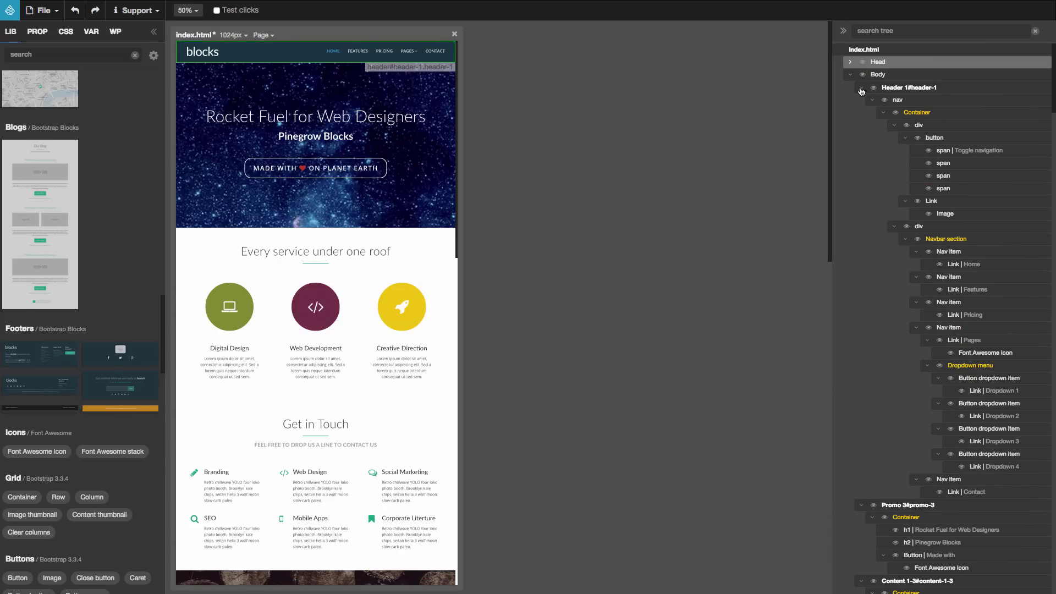
pyautogui.click(861, 88)
pyautogui.click(861, 101)
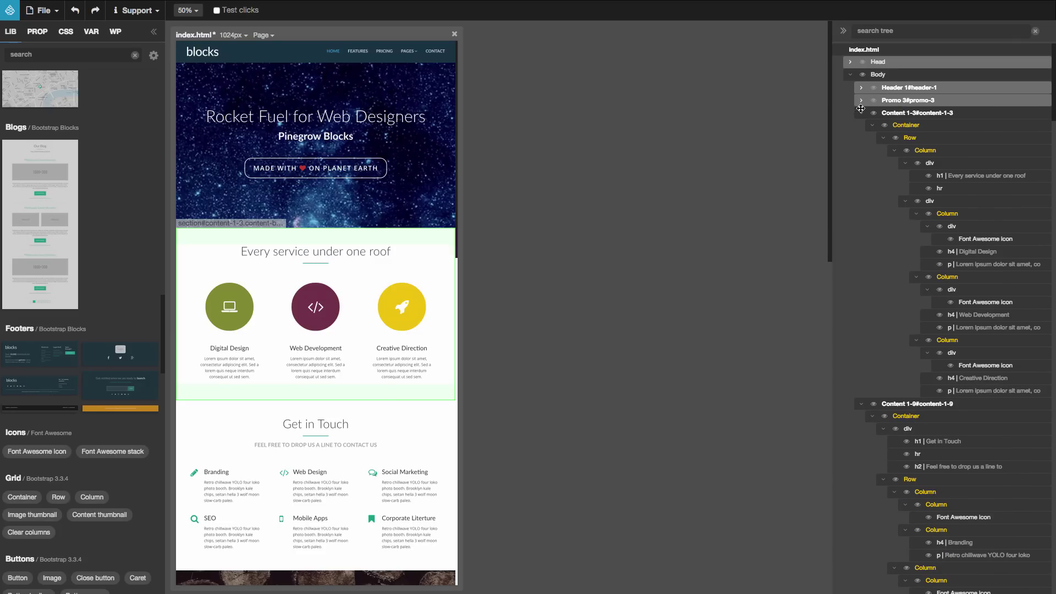
pyautogui.click(862, 112)
pyautogui.click(861, 125)
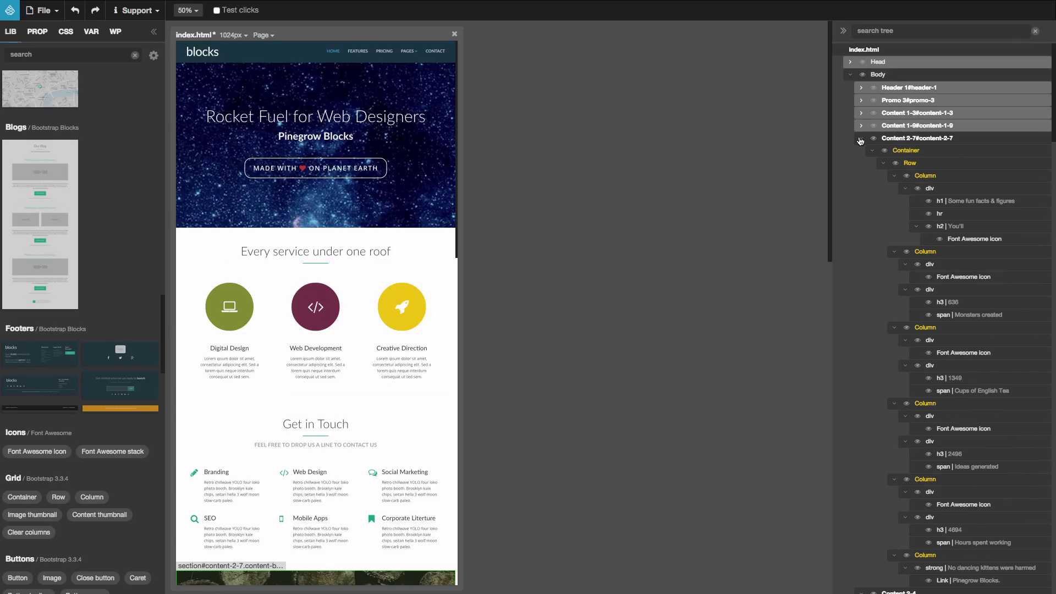
pyautogui.click(861, 138)
pyautogui.click(862, 151)
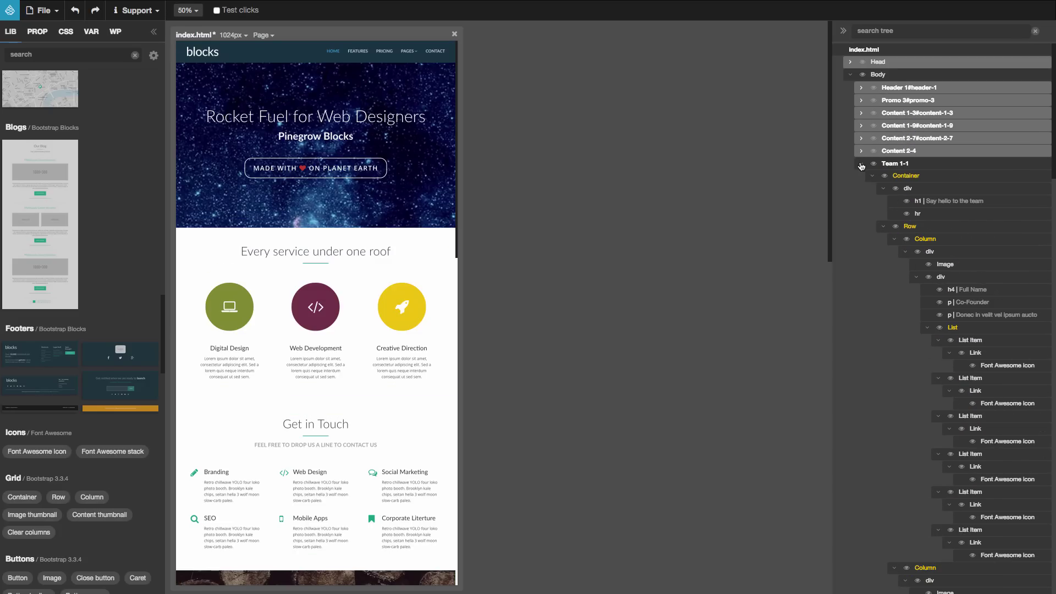
pyautogui.click(861, 163)
pyautogui.click(861, 176)
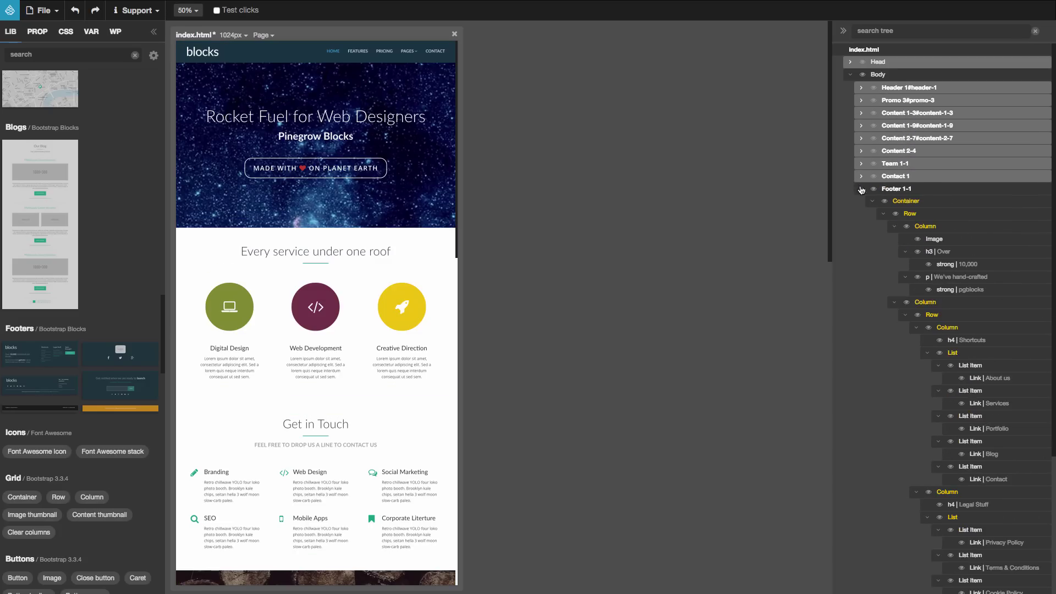
pyautogui.click(861, 189)
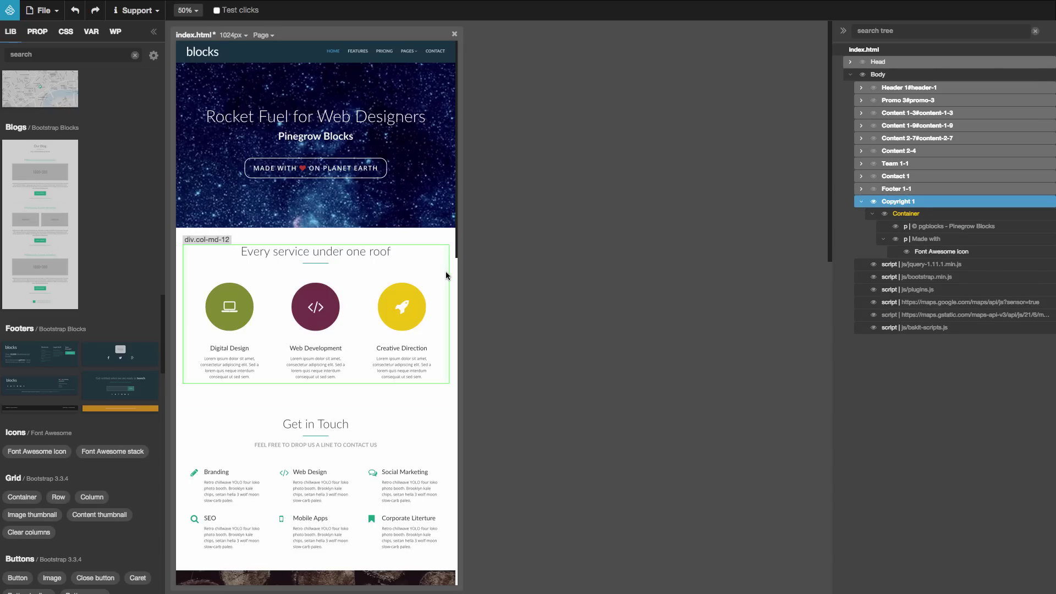
# Reorder the "Every service under one roof" section below "Get in Touch" (Content 1-9), and delete it from the page
pyautogui.moveTo(906, 113); pyautogui.dragTo(905, 133)
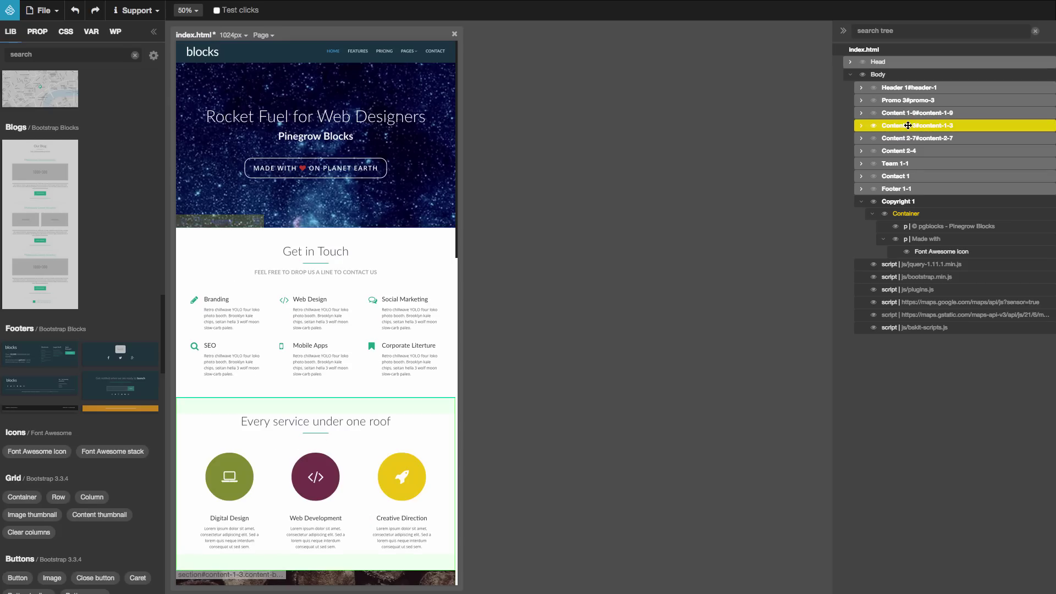
pyautogui.click(908, 125)
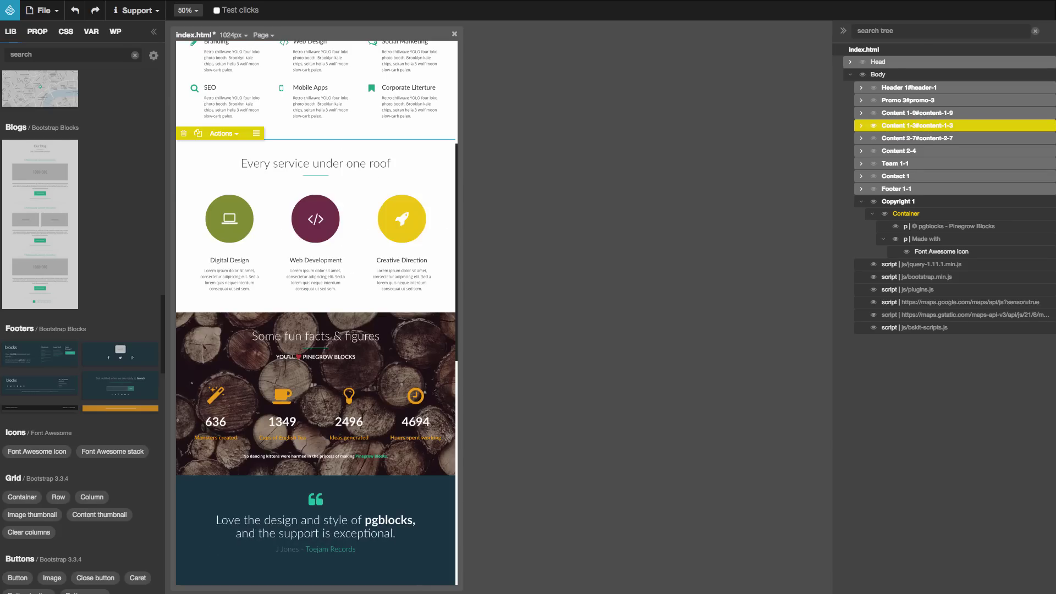
pyautogui.press('Delete')
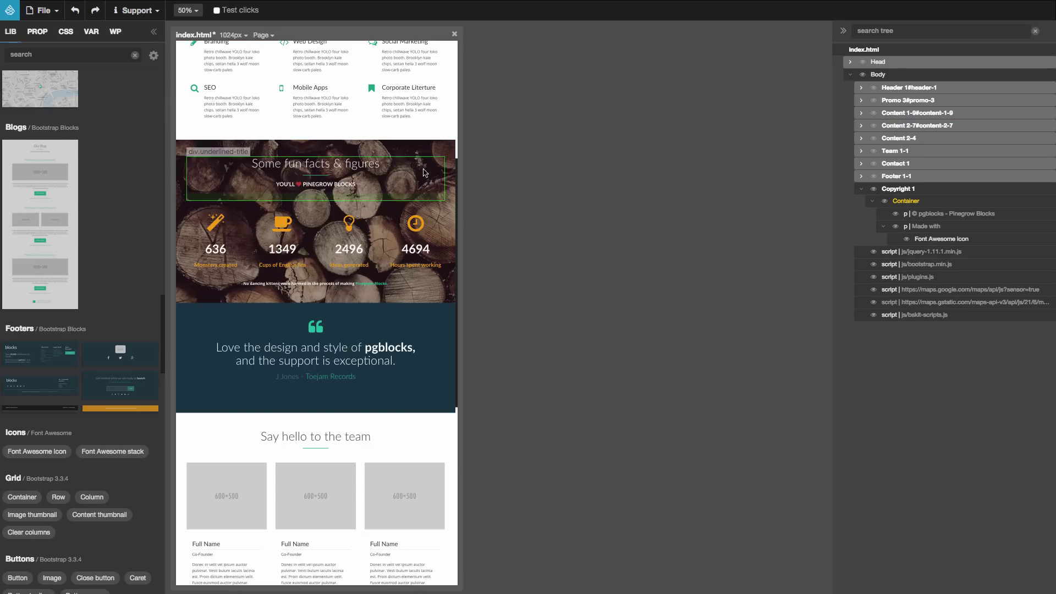
# Delete the "Some fun facts & figures" counter section from the page
pyautogui.click(440, 154)
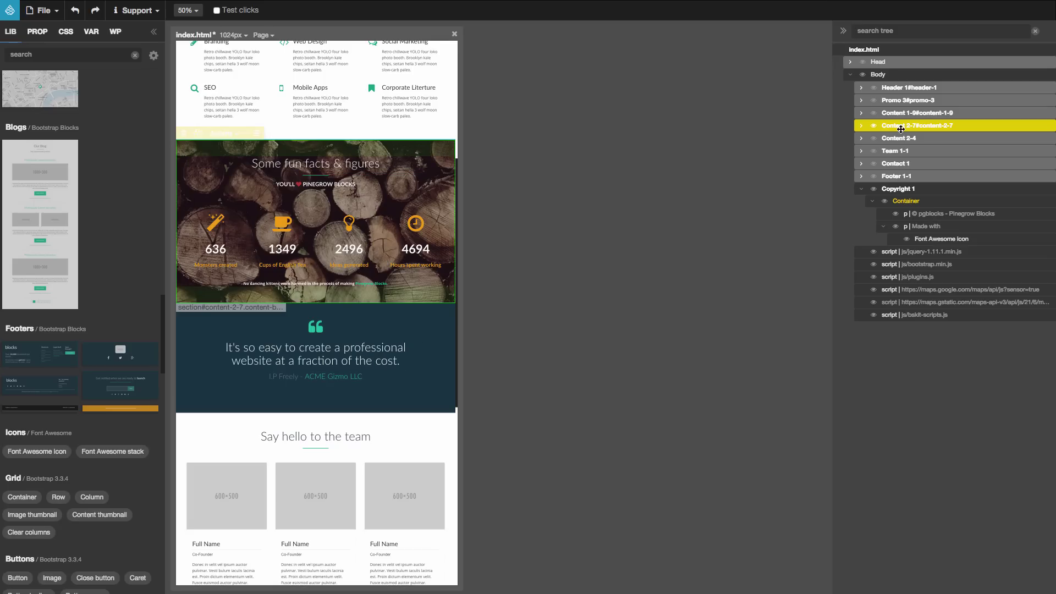
pyautogui.press('Delete')
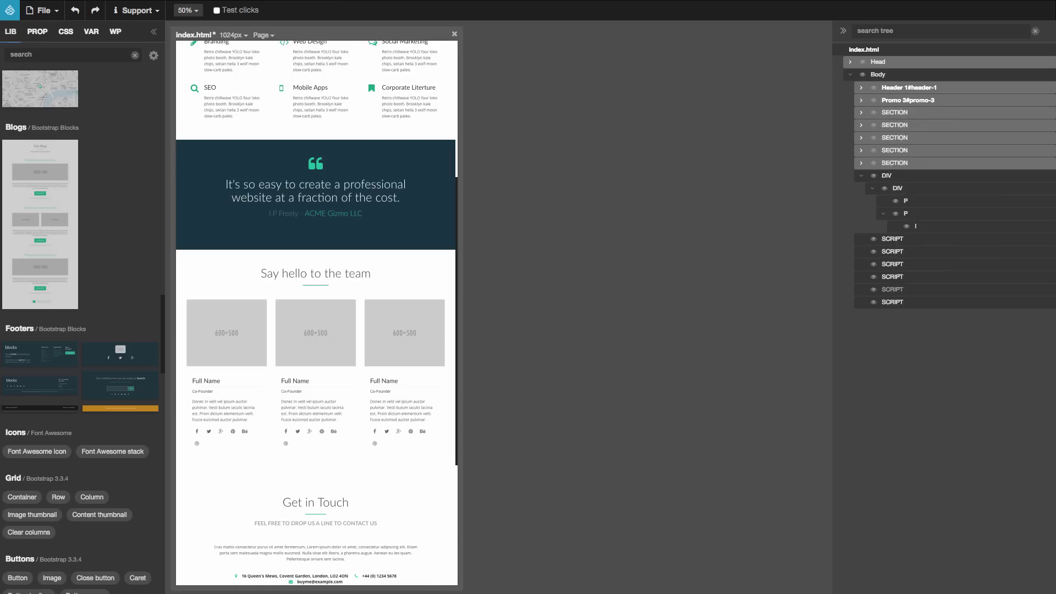
pyautogui.scroll(-5, 384, 318)
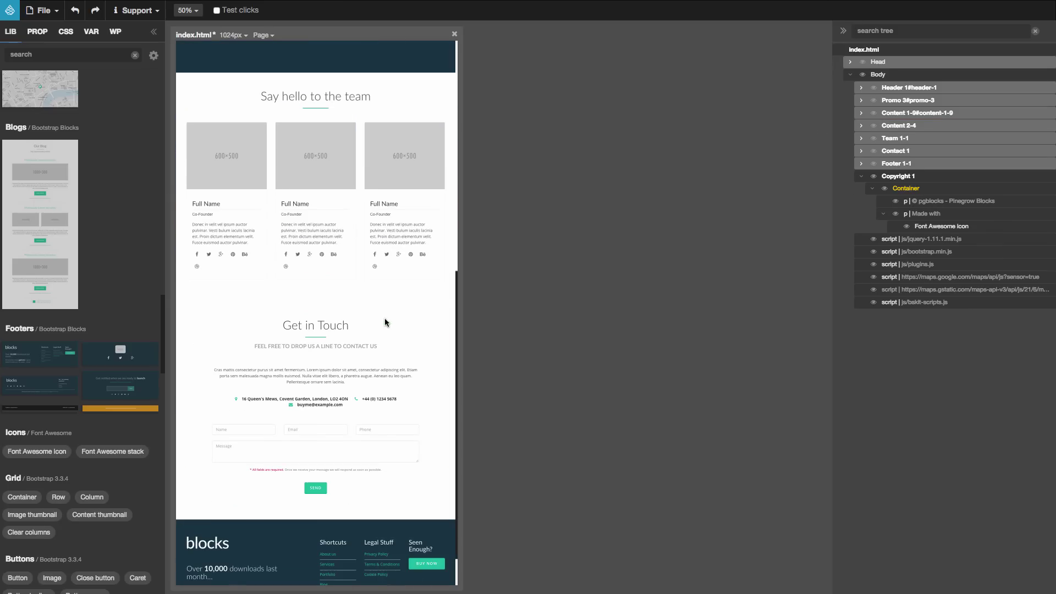
pyautogui.click(423, 291)
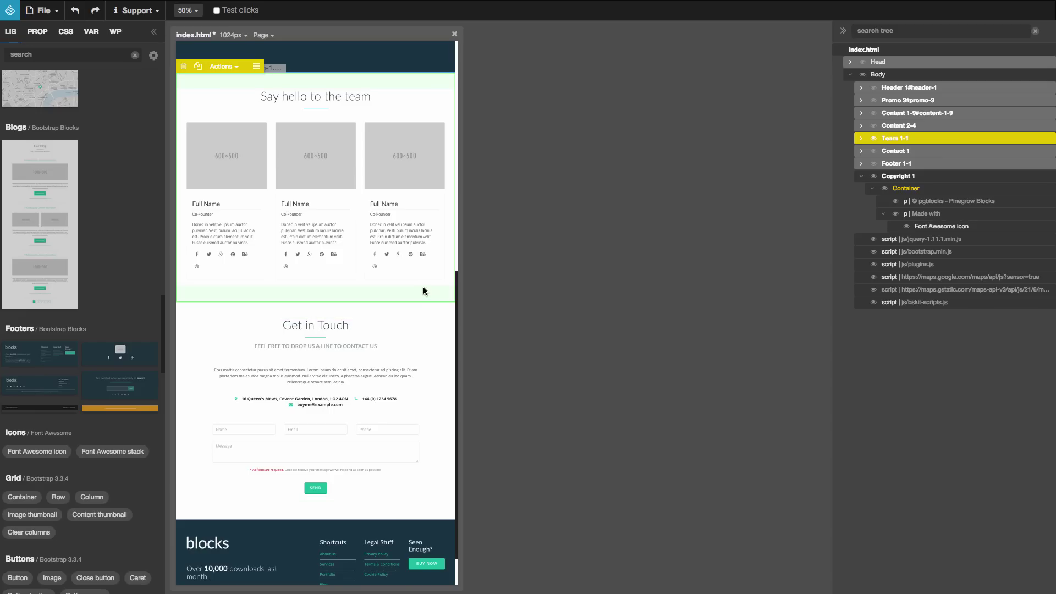
pyautogui.scroll(10, 424, 287)
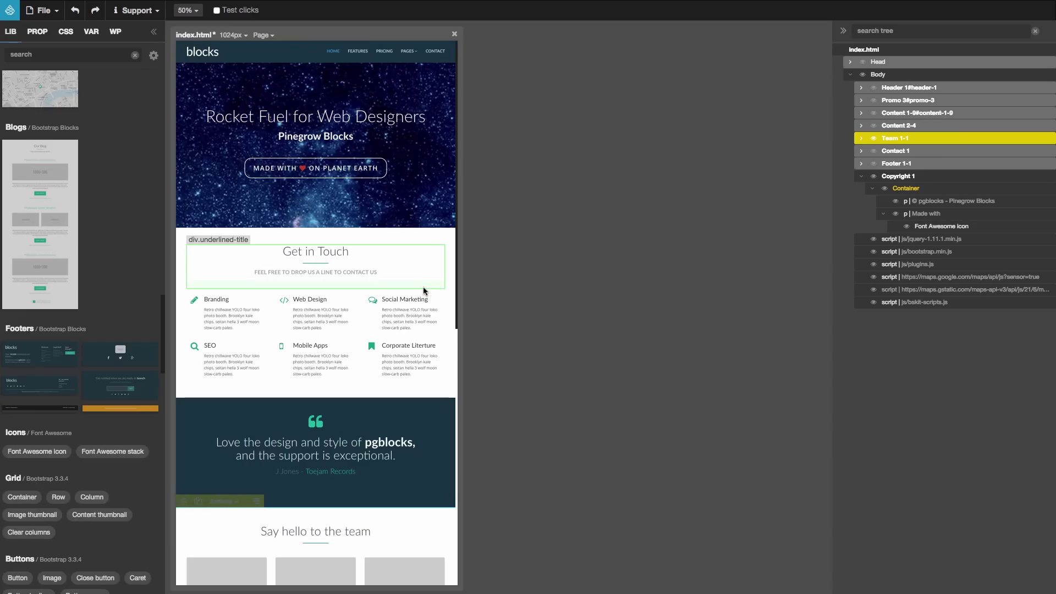
# Expand the Content 1-9 section in the tree and change its "Get in Touch" heading to "What we do"
pyautogui.click(862, 115)
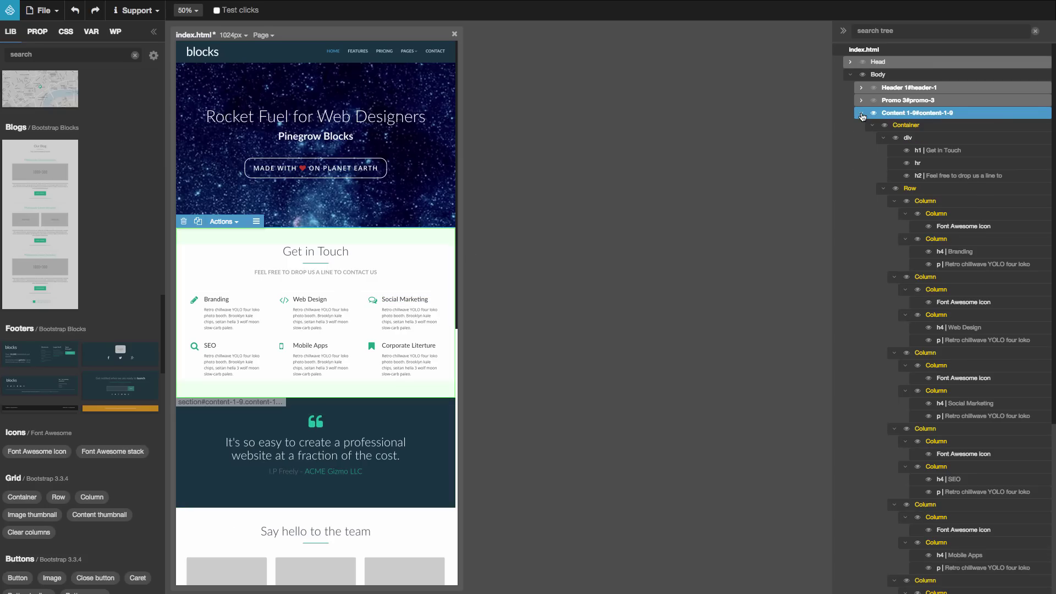
pyautogui.click(331, 273)
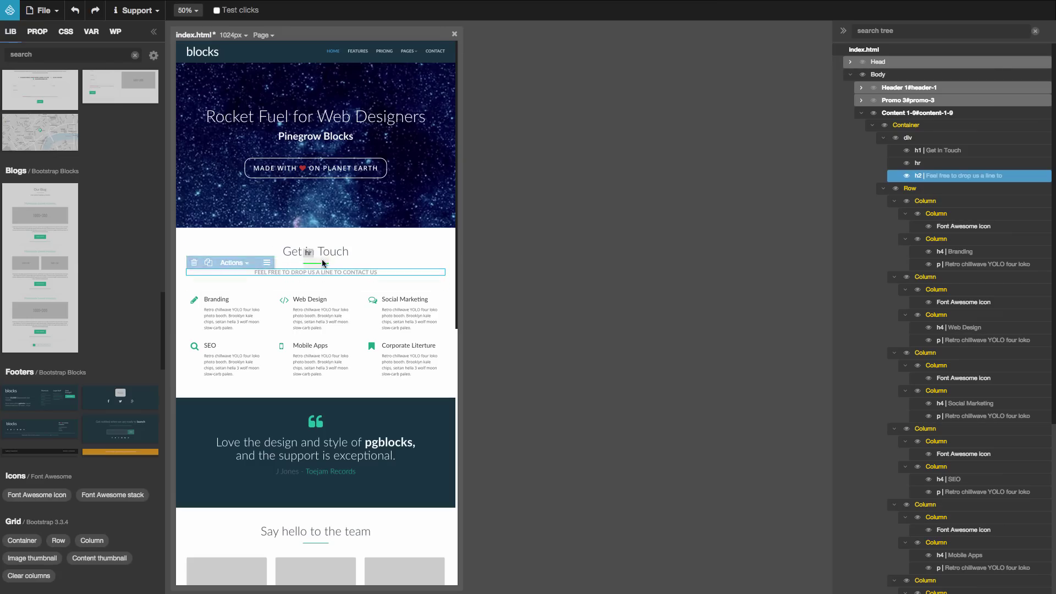
pyautogui.doubleClick(322, 251)
pyautogui.click(322, 251)
pyautogui.moveTo(348, 252); pyautogui.dragTo(284, 251)
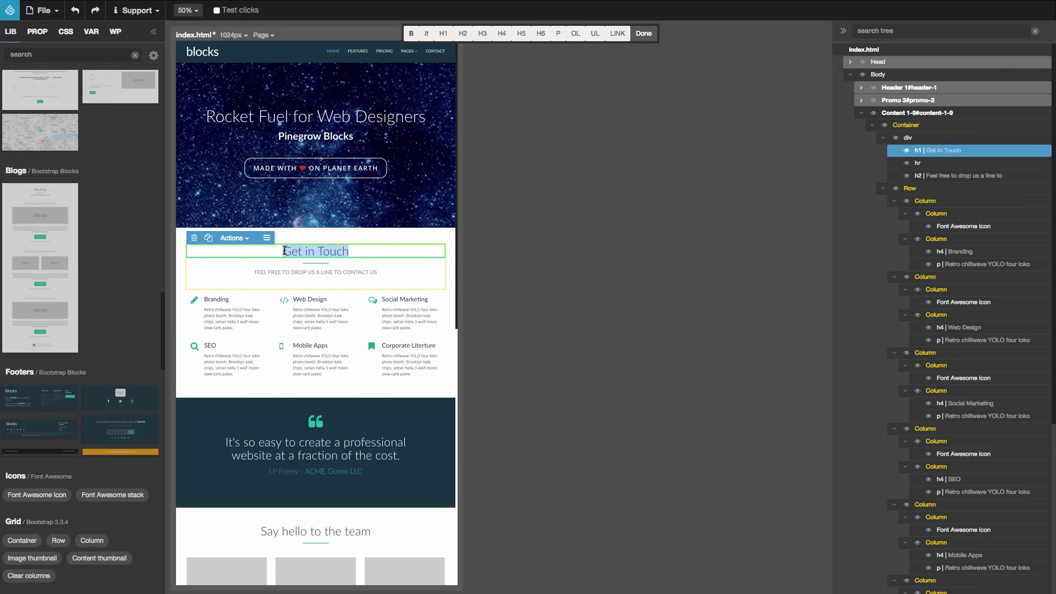
pyautogui.write('What we do')
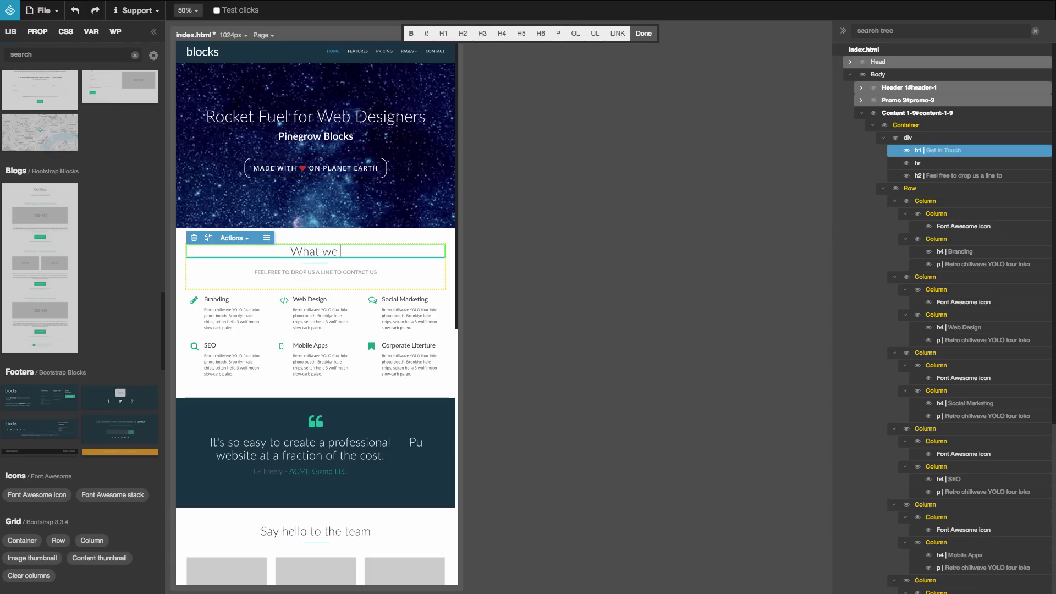
pyautogui.click(284, 299)
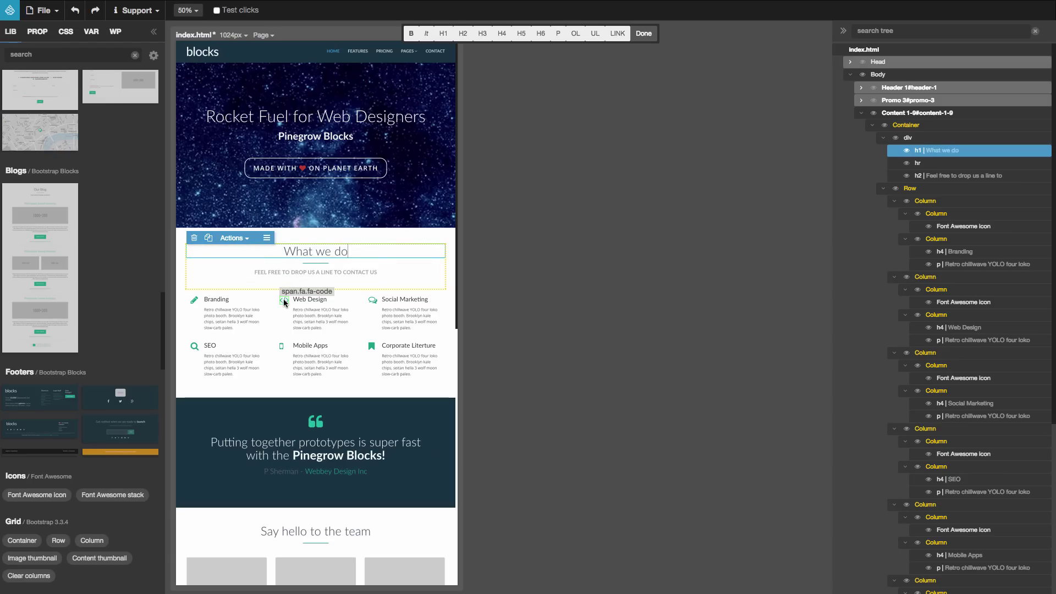
pyautogui.click(644, 33)
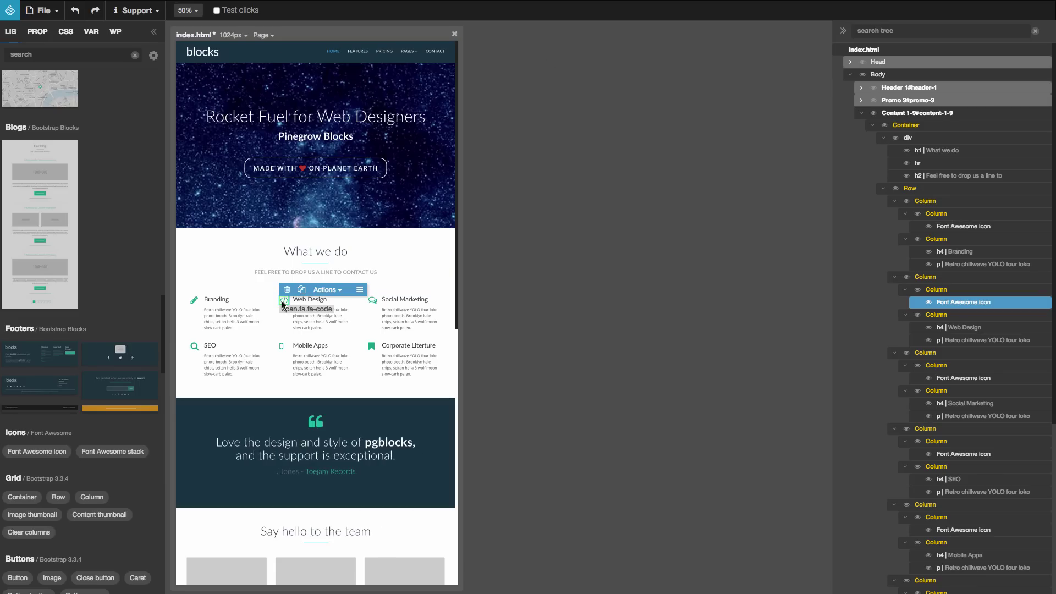
# Replace the code icon beside "Web Design" with the trophy icon
pyautogui.click(43, 33)
pyautogui.click(88, 259)
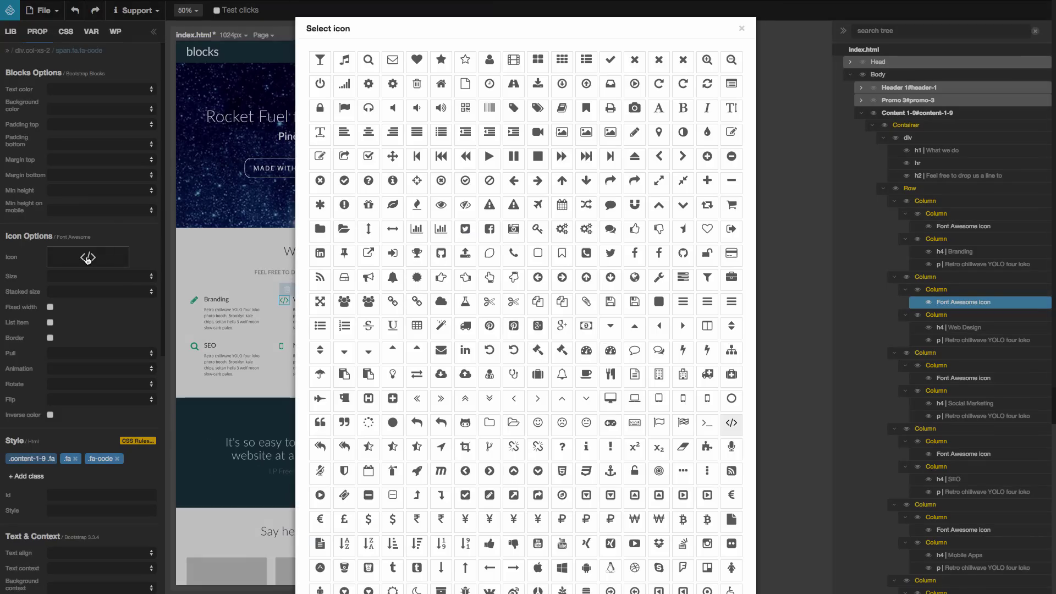
pyautogui.click(417, 254)
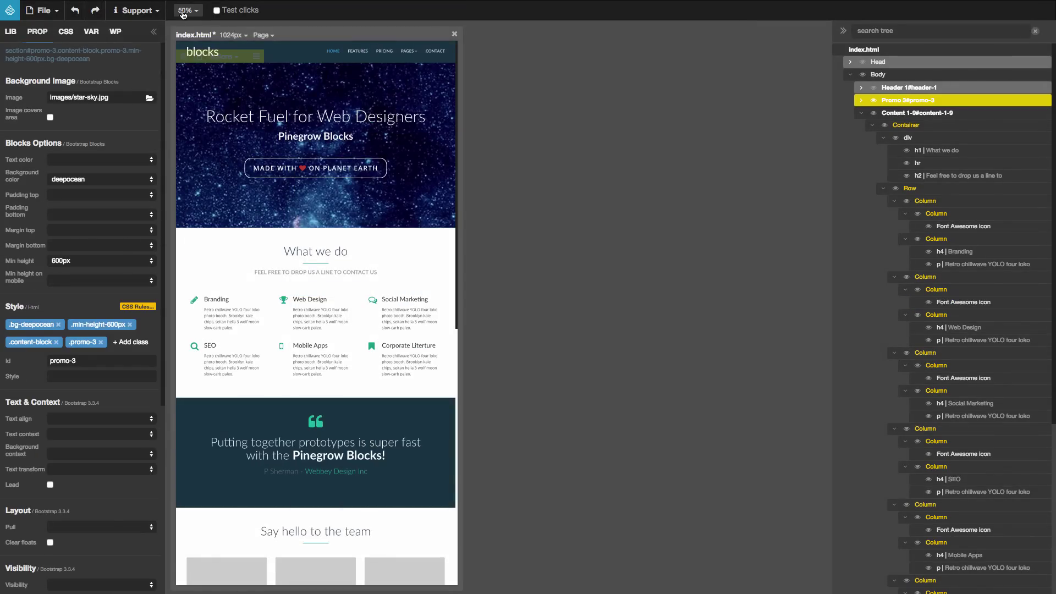
# Set the background image of the "Rocket Fuel for Web Designers" promo section to city-sunset-sunrise-lens-flare.jpg
pyautogui.click(183, 12)
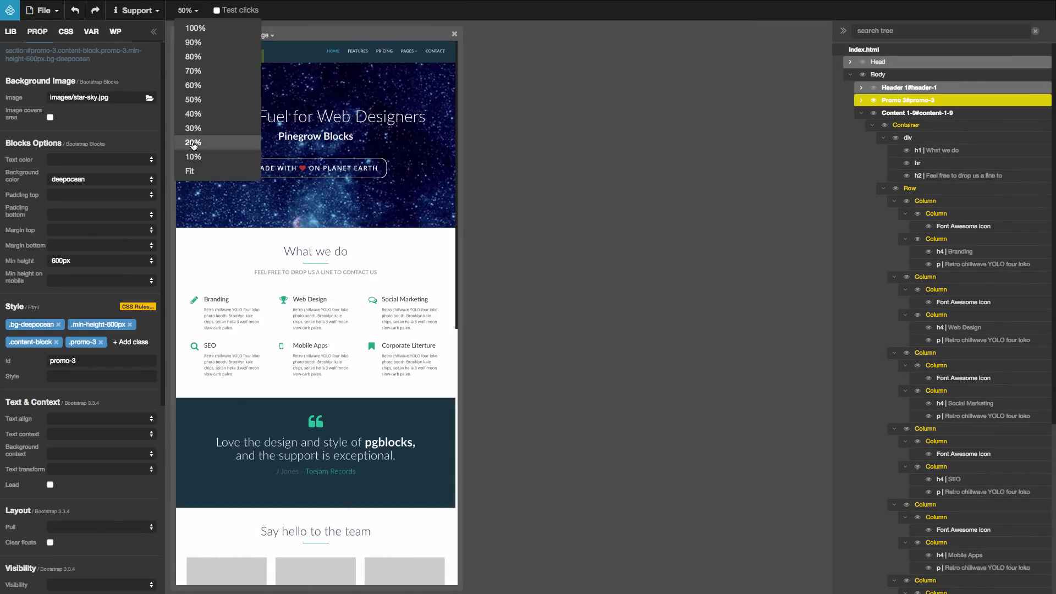
pyautogui.click(189, 171)
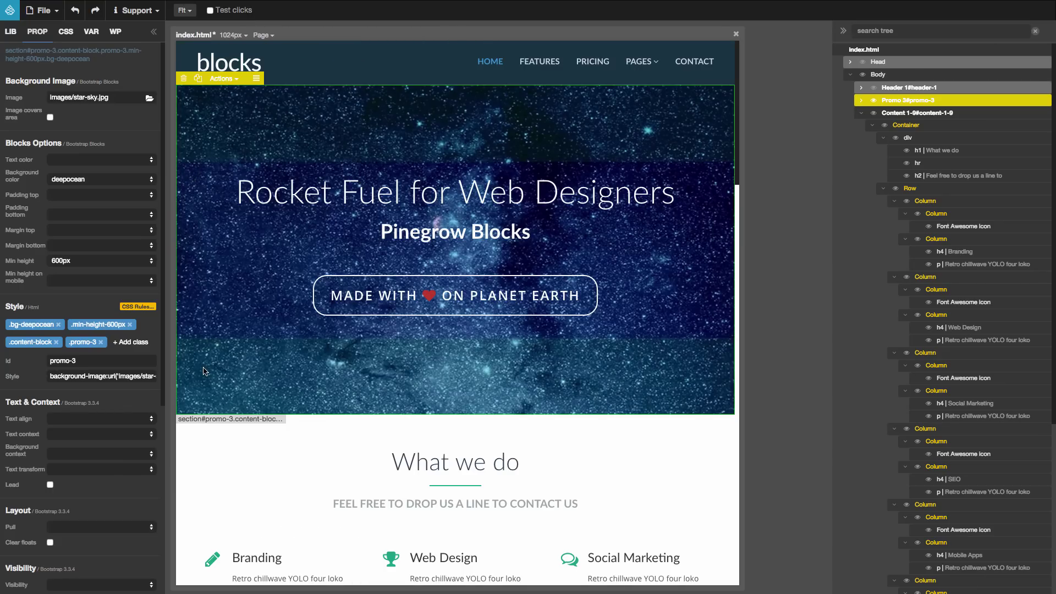
pyautogui.click(149, 97)
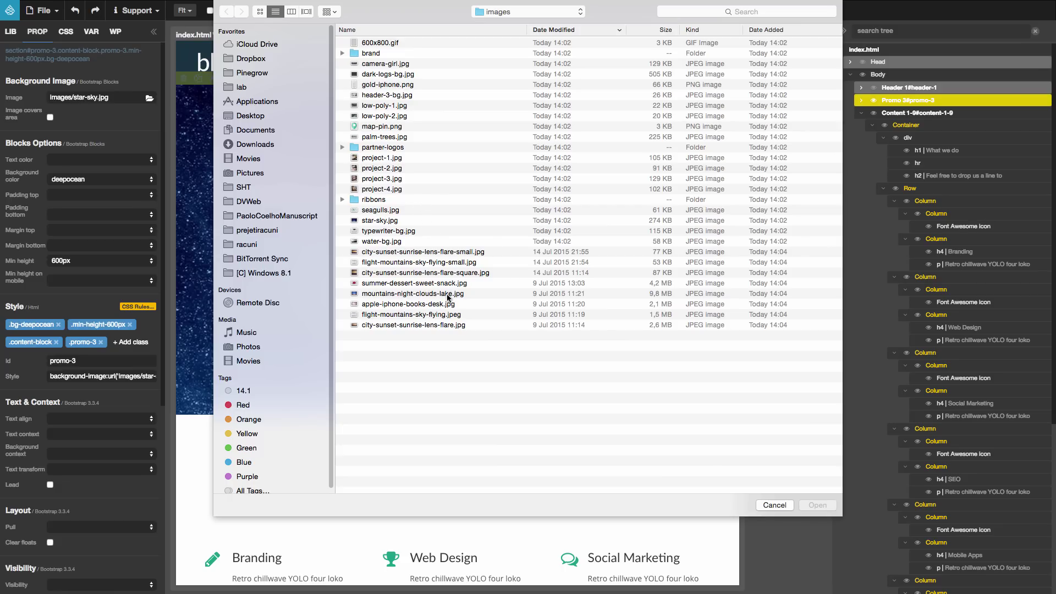
pyautogui.doubleClick(452, 325)
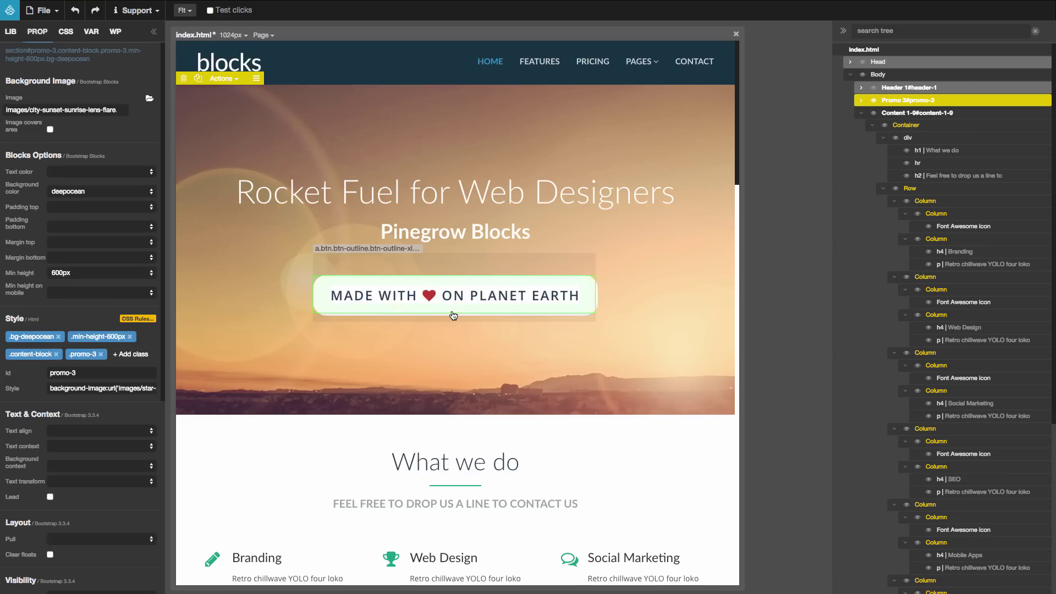
pyautogui.scroll(-1, 450, 313)
pyautogui.scroll(-2, 451, 310)
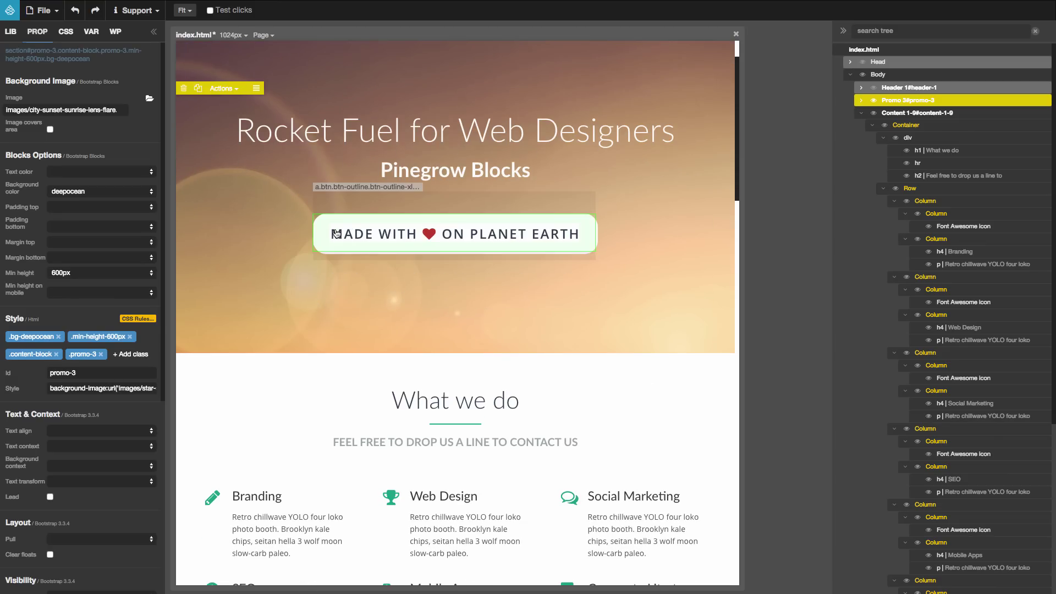
pyautogui.scroll(-4, 305, 262)
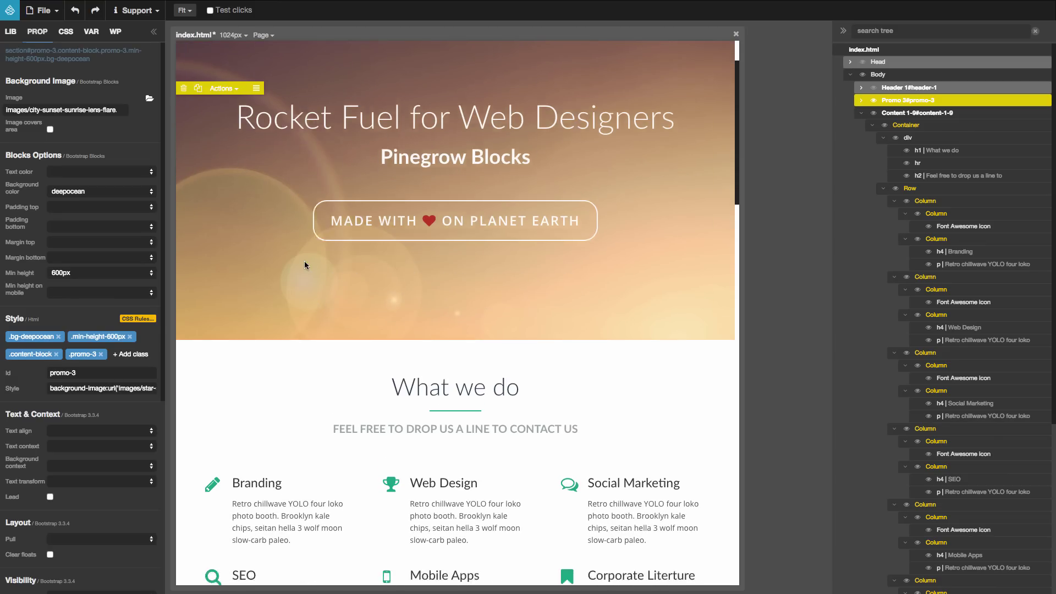
pyautogui.scroll(5, 305, 261)
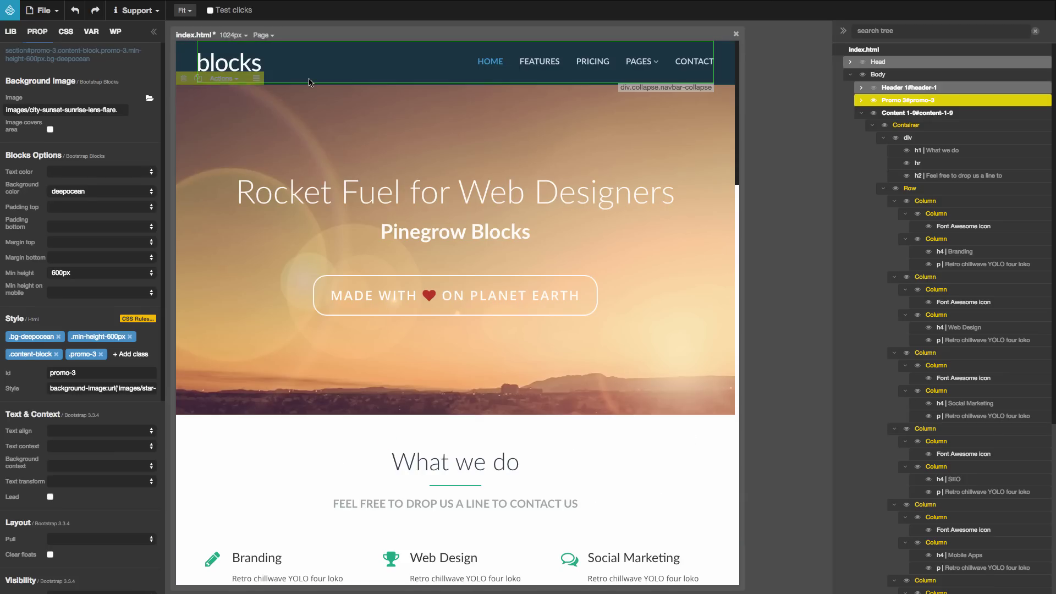
# Expand Header 1 in the tree and set the background color of its nav element to black
pyautogui.click(463, 67)
pyautogui.click(861, 87)
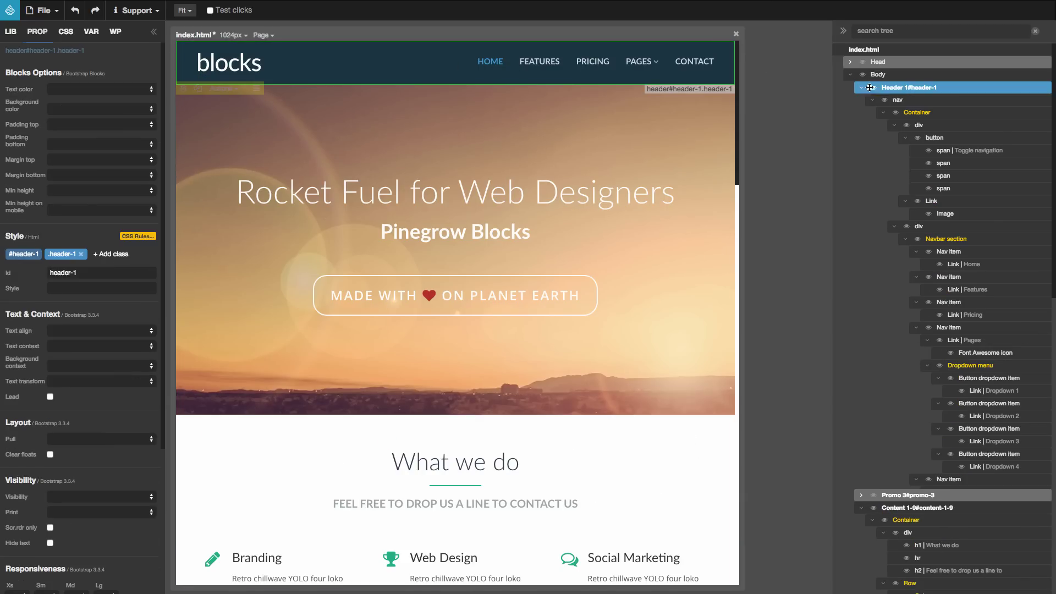
pyautogui.click(902, 100)
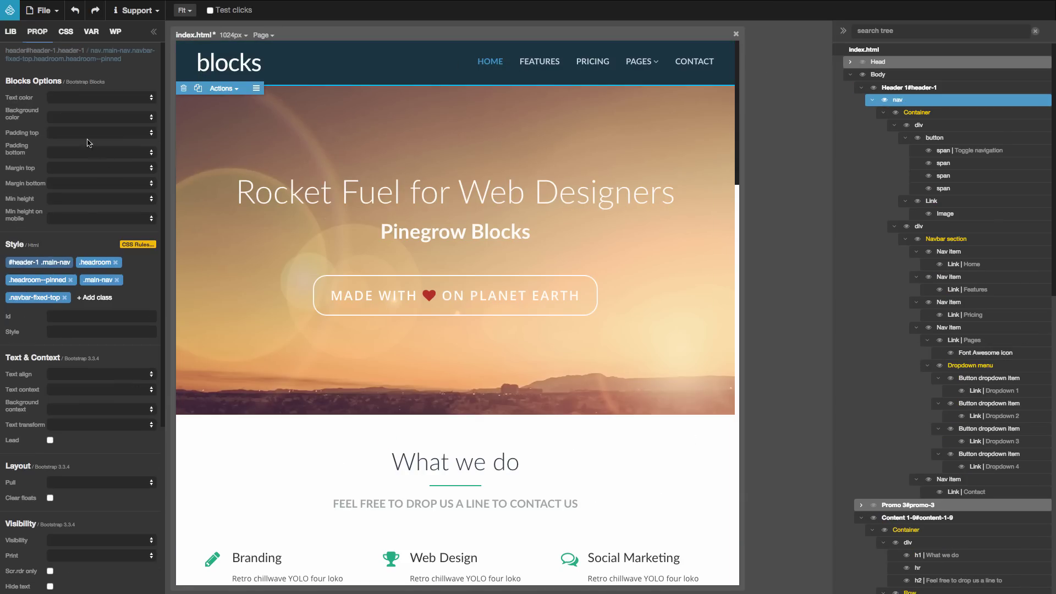
pyautogui.click(67, 117)
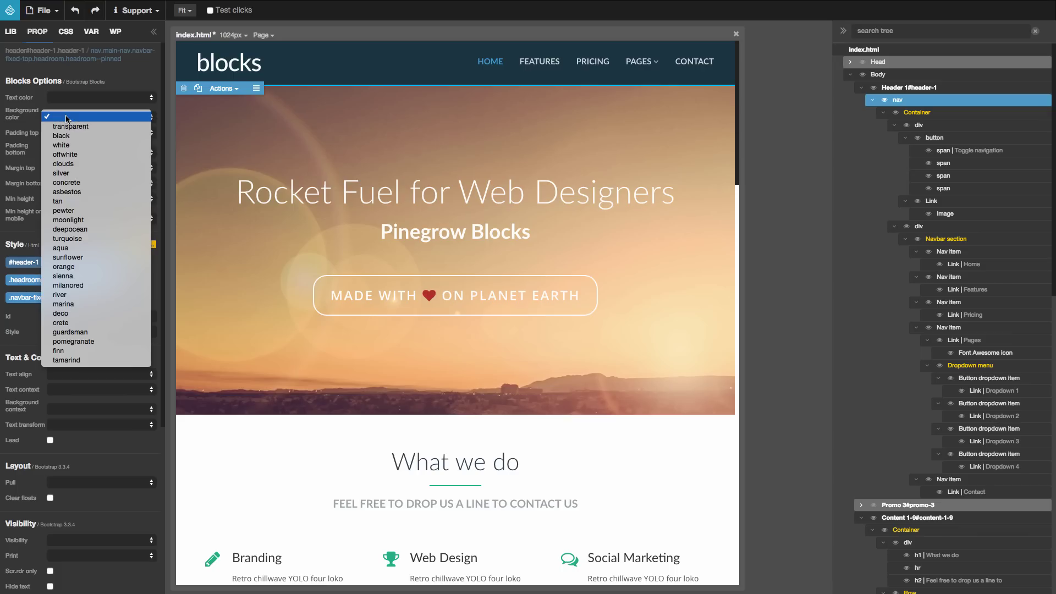
pyautogui.click(70, 136)
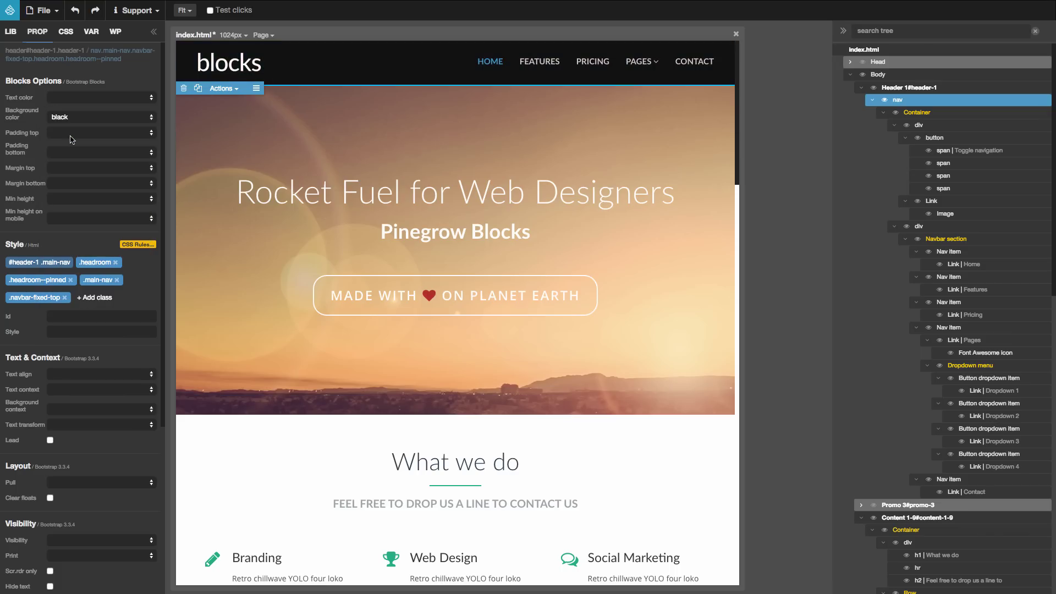
# Set the text color of the pencil icon beside "Branding" and the trophy icon beside "Web Design" to orange
pyautogui.scroll(-5, 232, 167)
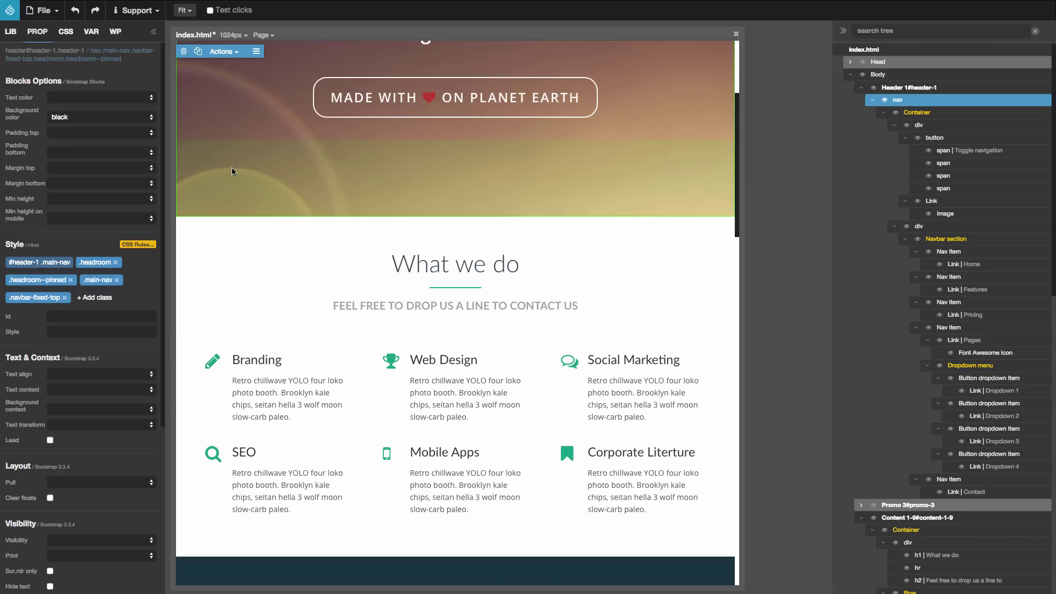
pyautogui.click(211, 347)
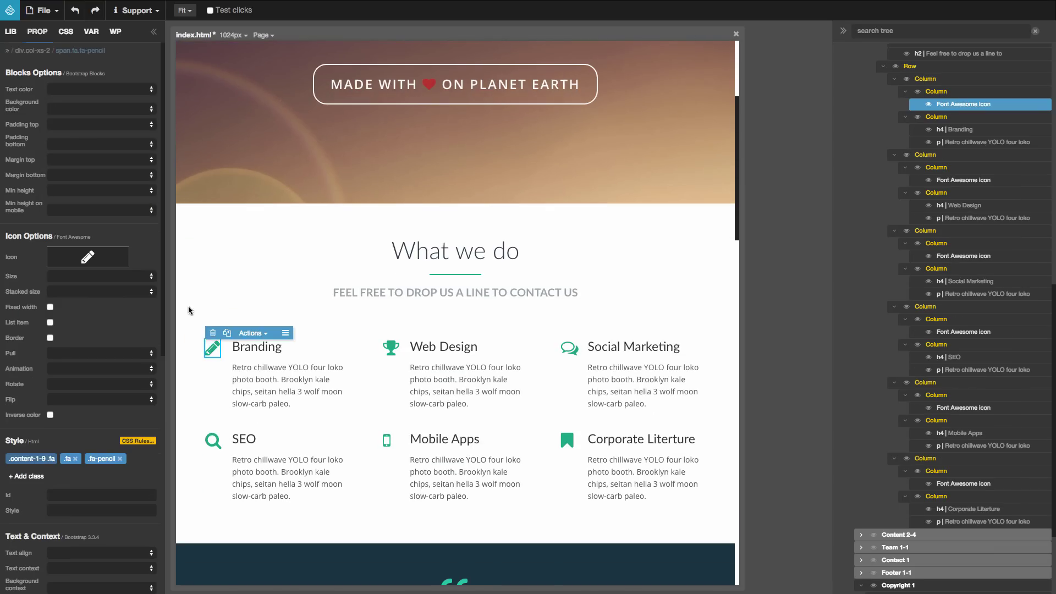
pyautogui.click(76, 90)
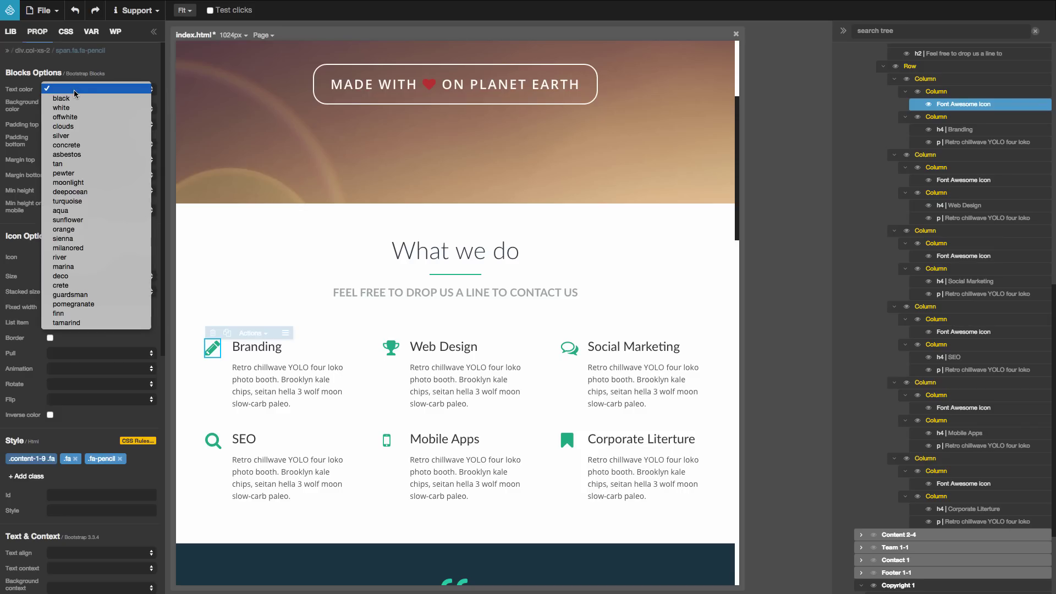
pyautogui.click(90, 229)
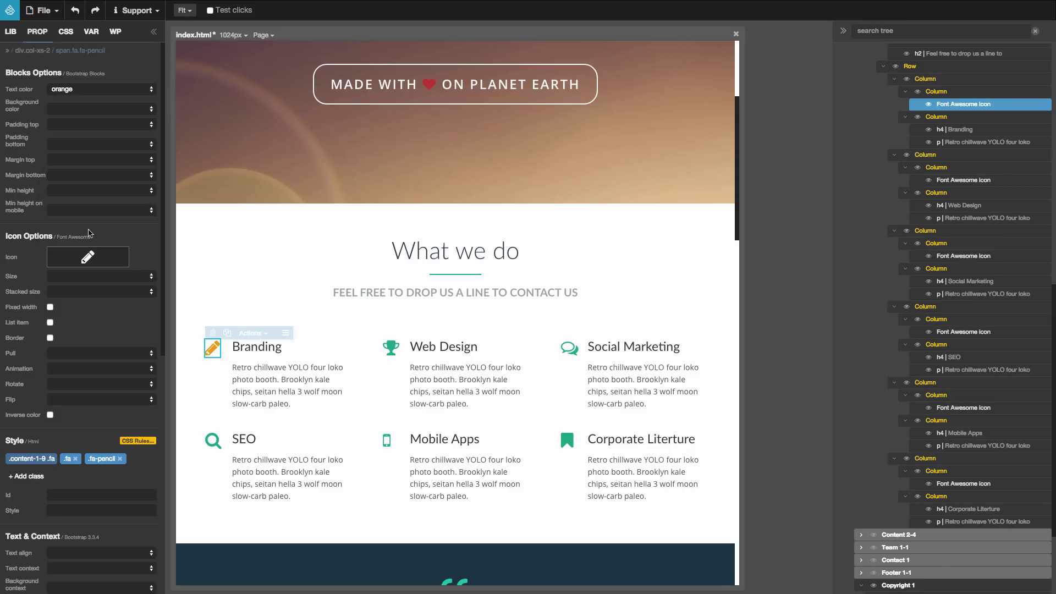
pyautogui.click(386, 347)
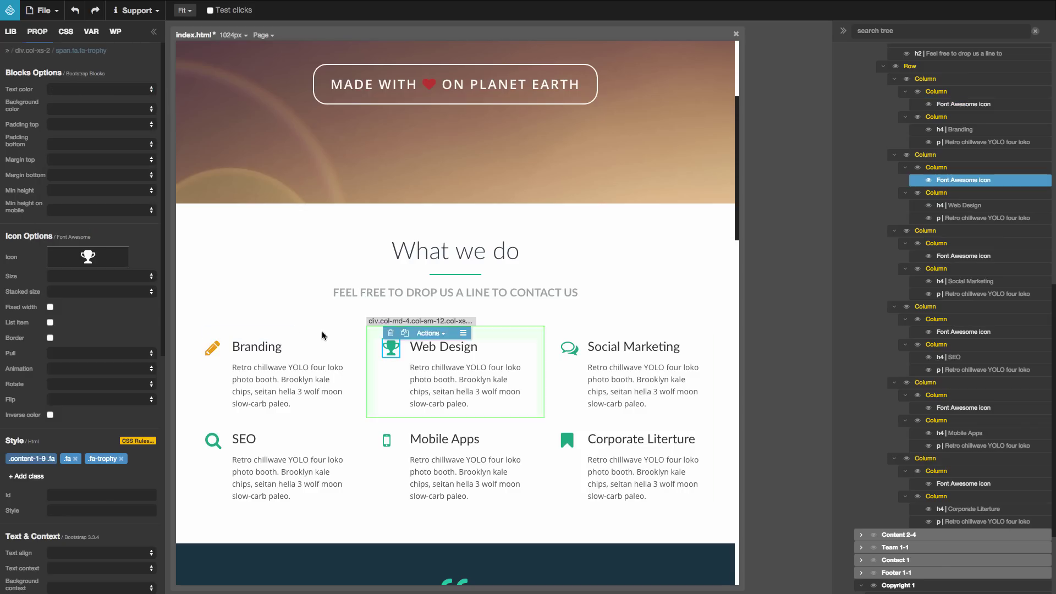
pyautogui.click(70, 91)
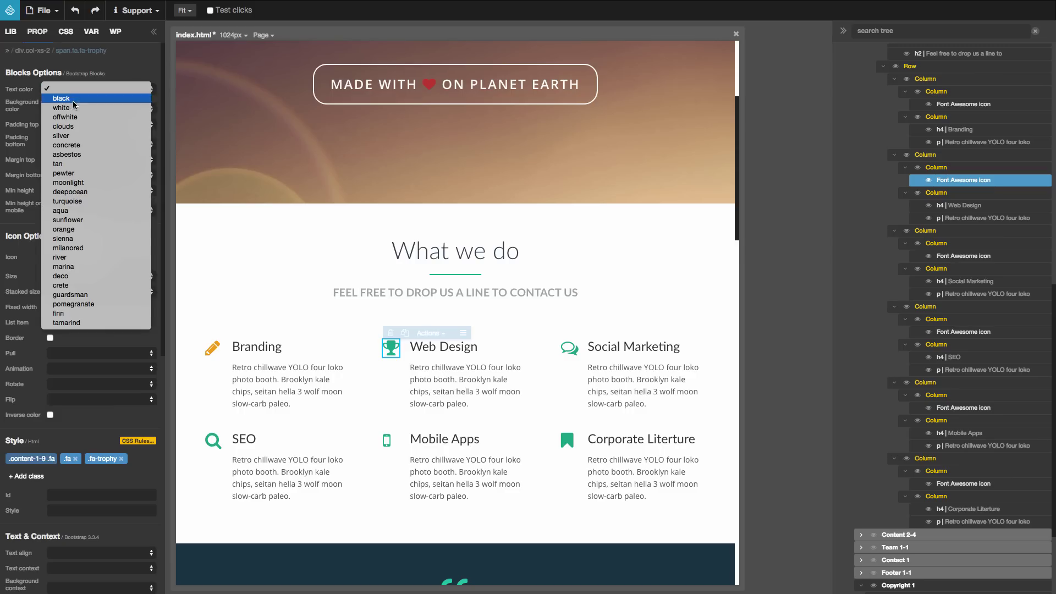
pyautogui.click(88, 230)
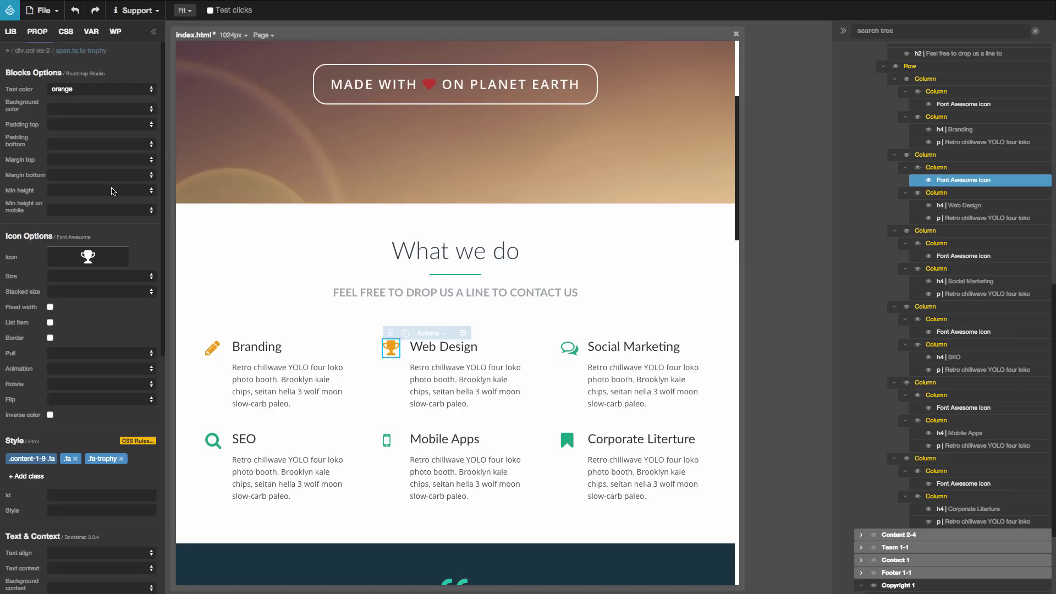
# Examine the CSS rules applied to the Team 1-1 section and to the Features and Pricing navigation links
pyautogui.scroll(-1, 112, 189)
pyautogui.scroll(-1, 112, 189)
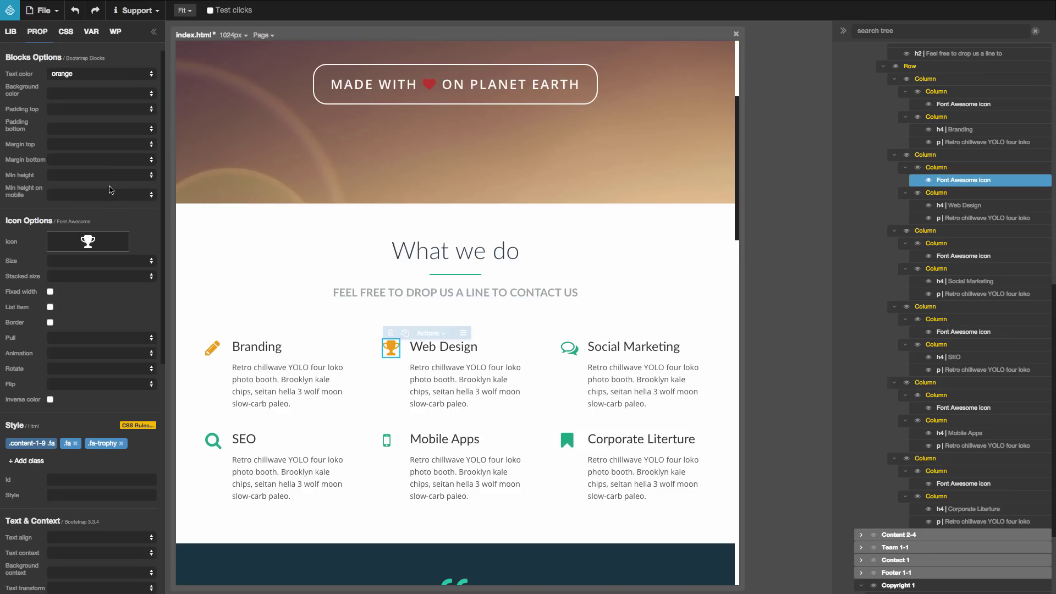
pyautogui.scroll(-3, 315, 189)
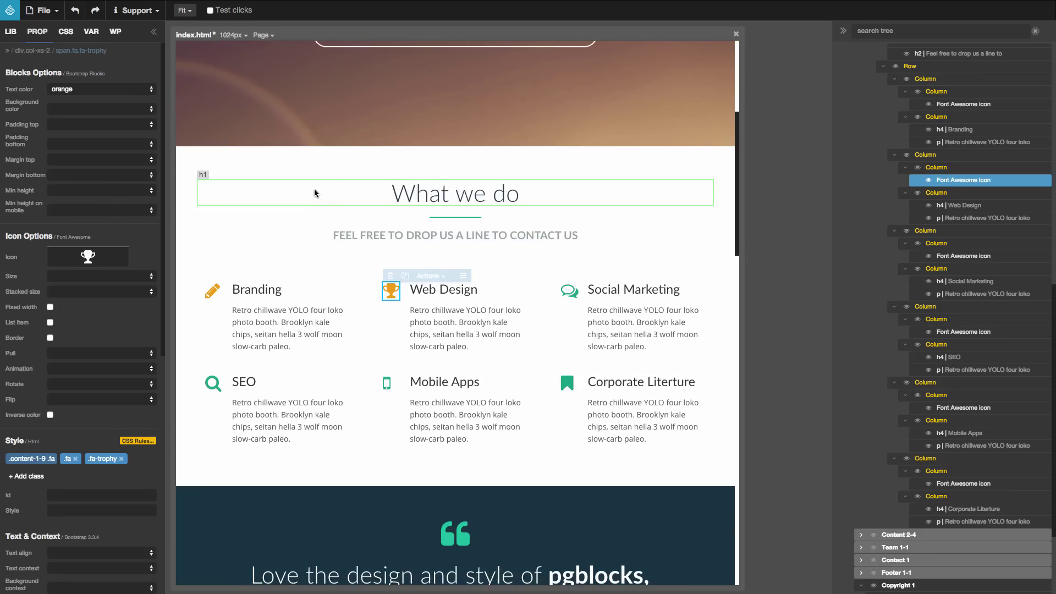
pyautogui.scroll(-3, 314, 189)
pyautogui.scroll(-2, 314, 189)
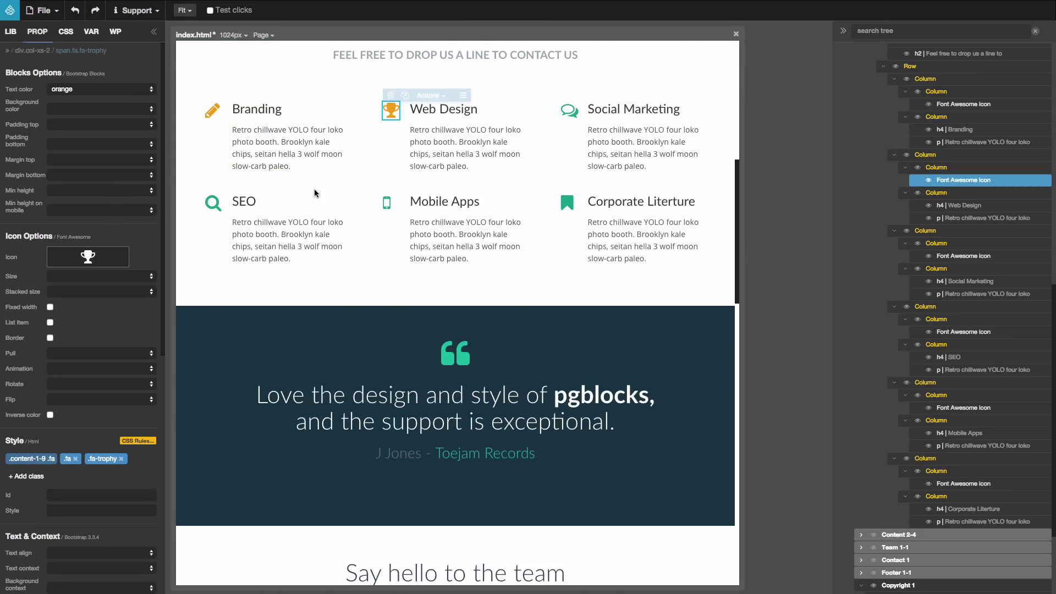
pyautogui.scroll(-10, 315, 189)
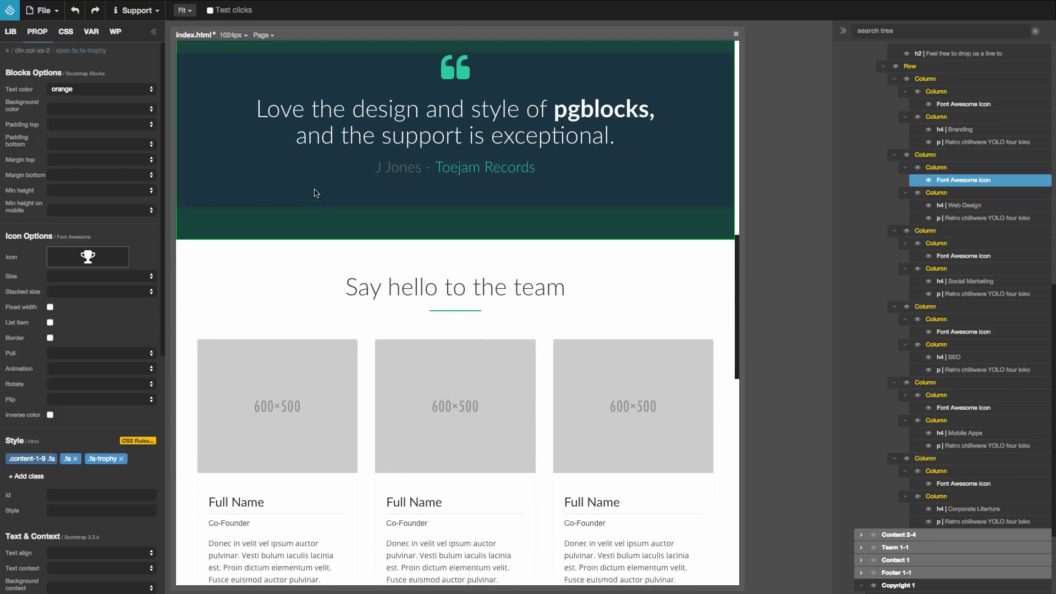
pyautogui.click(293, 144)
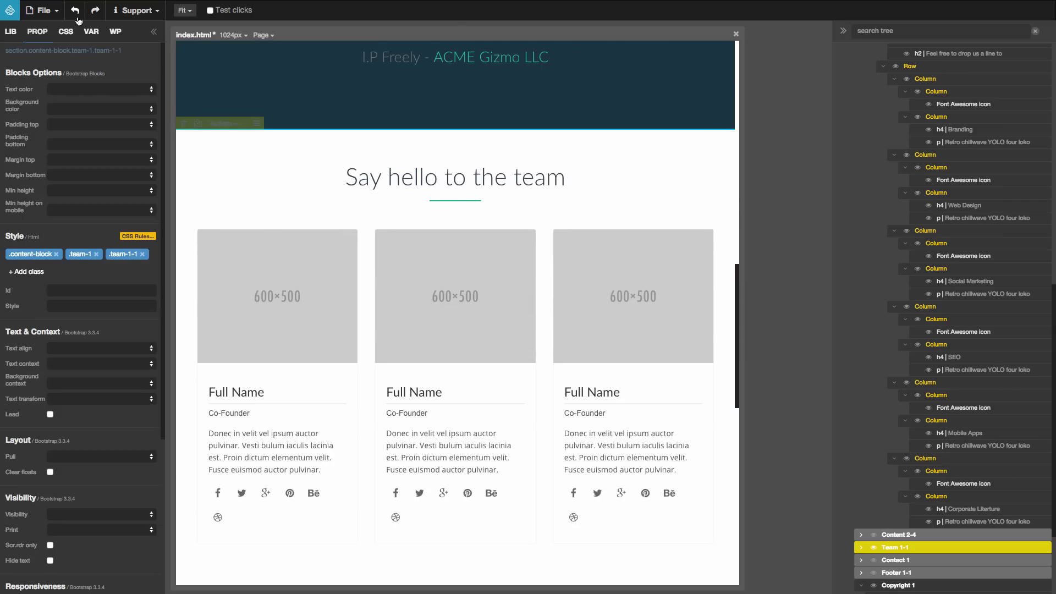
pyautogui.click(66, 33)
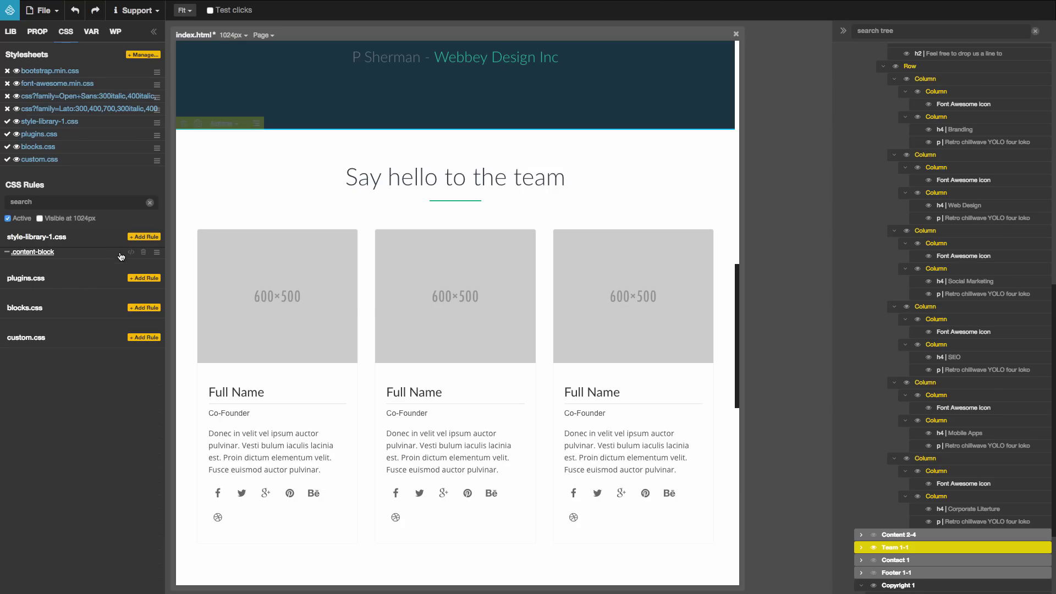
pyautogui.moveTo(133, 254)
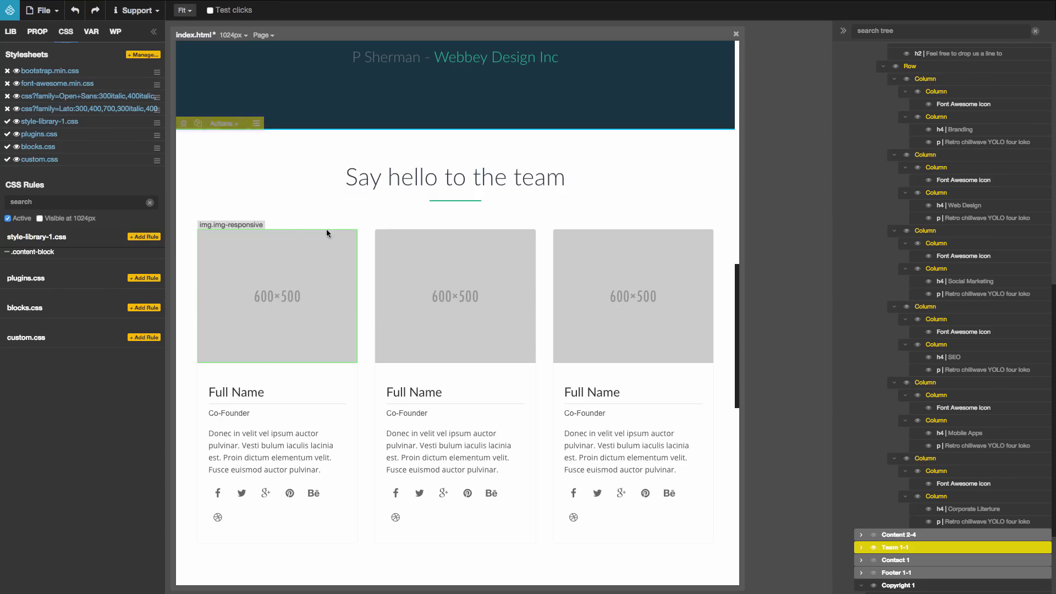
pyautogui.scroll(-3, 337, 226)
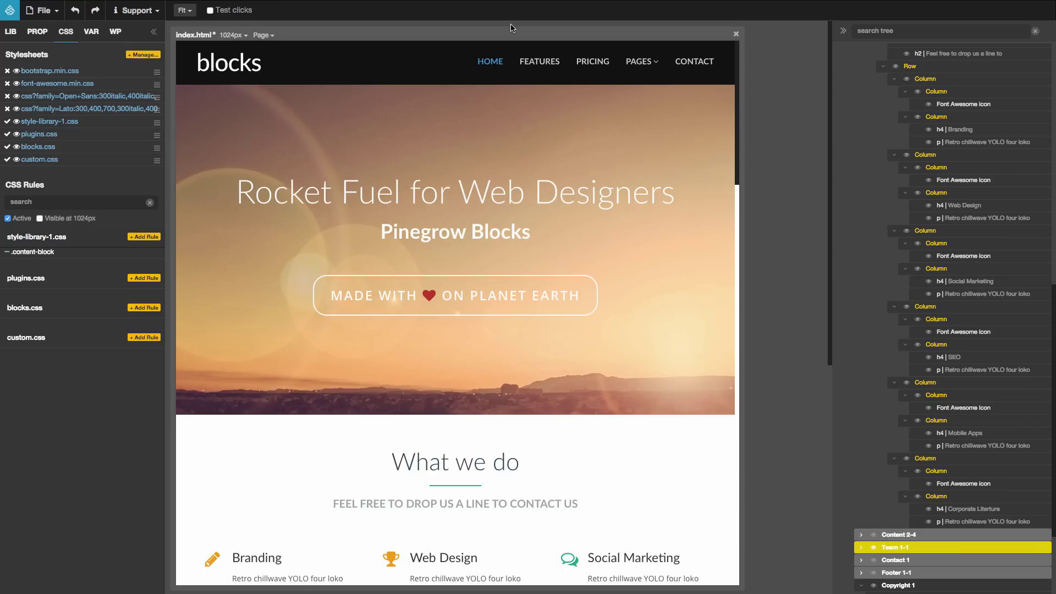
pyautogui.click(524, 65)
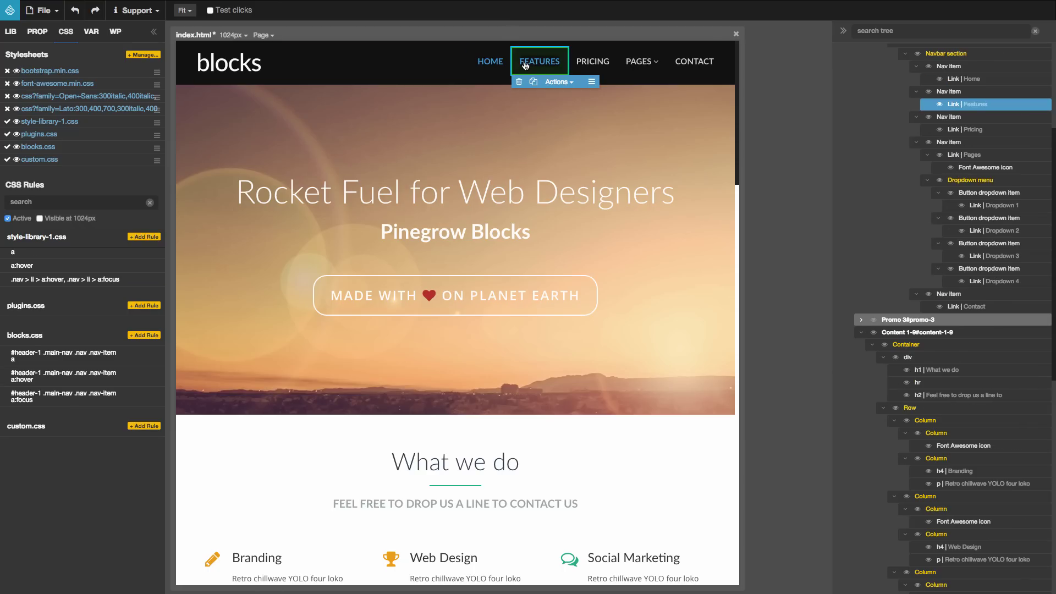
pyautogui.click(597, 64)
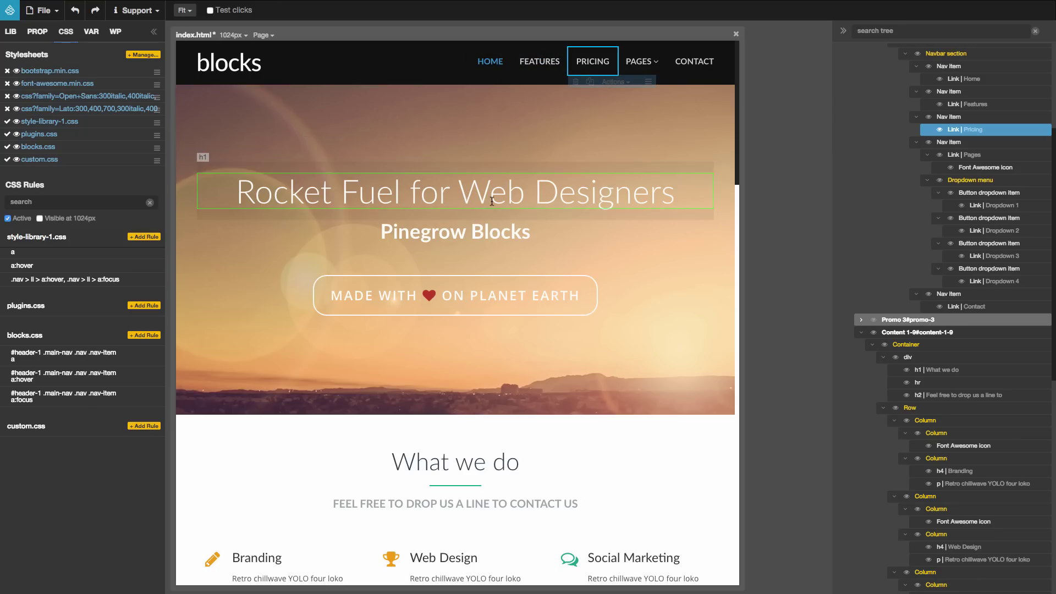
# Insert the Map block from the Bootstrap Blocks library between the team section and the "Get in Touch" contact section
pyautogui.scroll(-5, 491, 201)
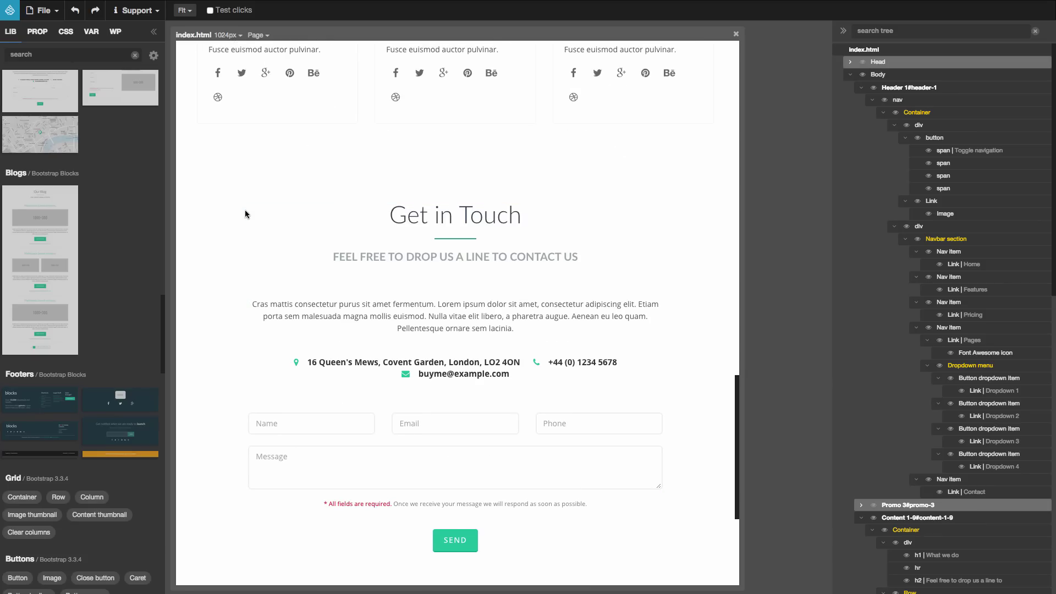
pyautogui.moveTo(50, 136)
pyautogui.moveTo(50, 136); pyautogui.dragTo(250, 210)
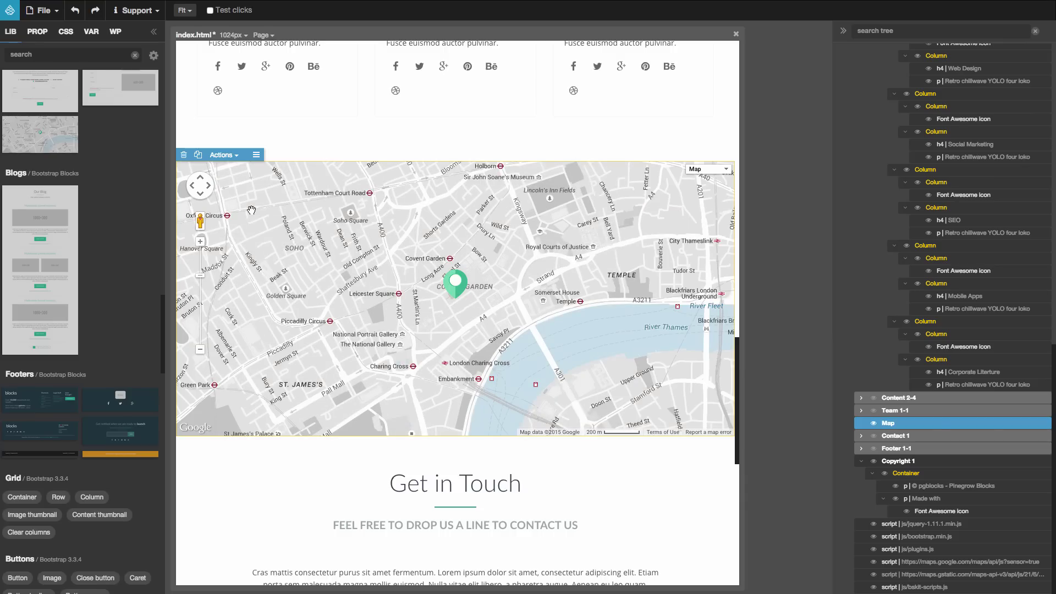